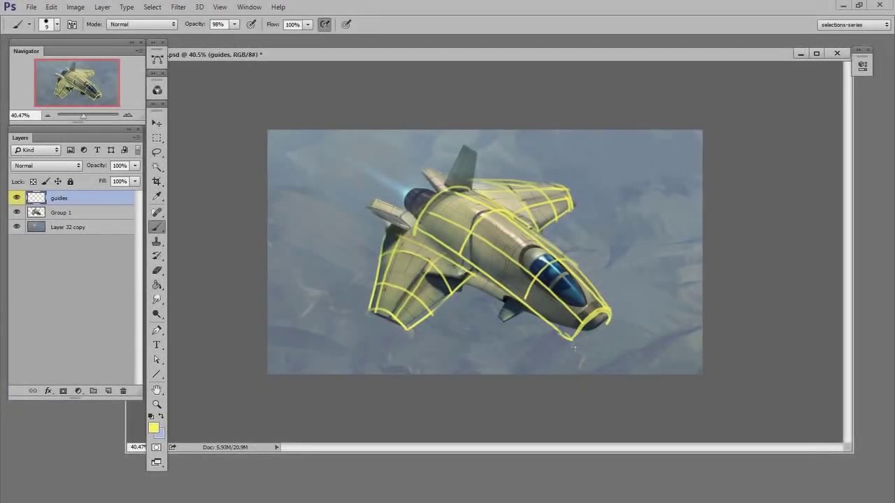
# Step: Fill a tall rectangle beside the ship with solid yellow on a new layer above the guides
pyautogui.moveTo(598, 305); pyautogui.dragTo(617, 313)
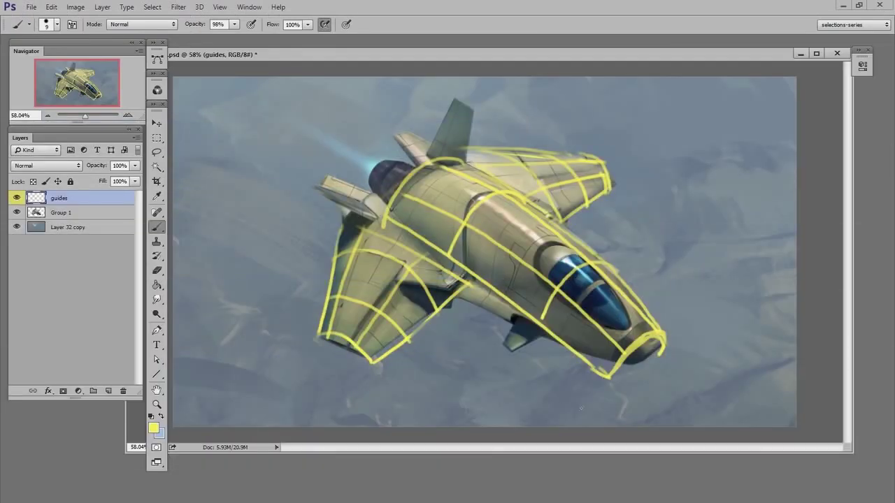
pyautogui.click(108, 391)
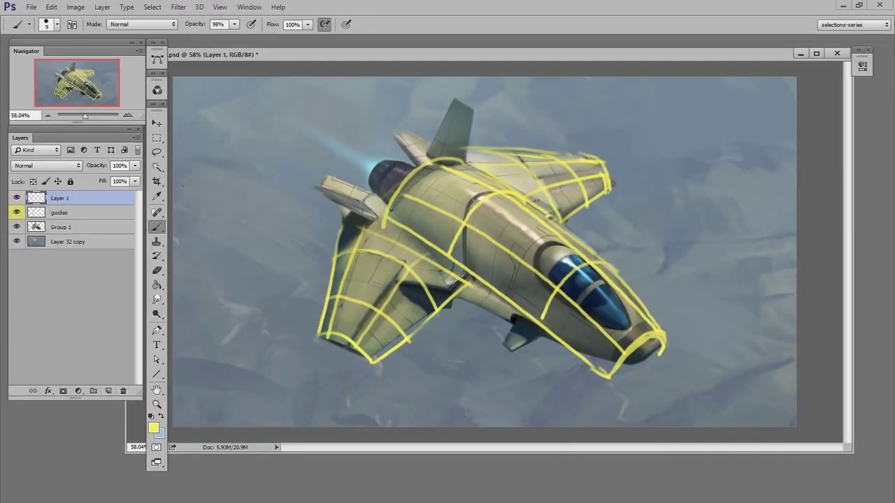
pyautogui.click(157, 138)
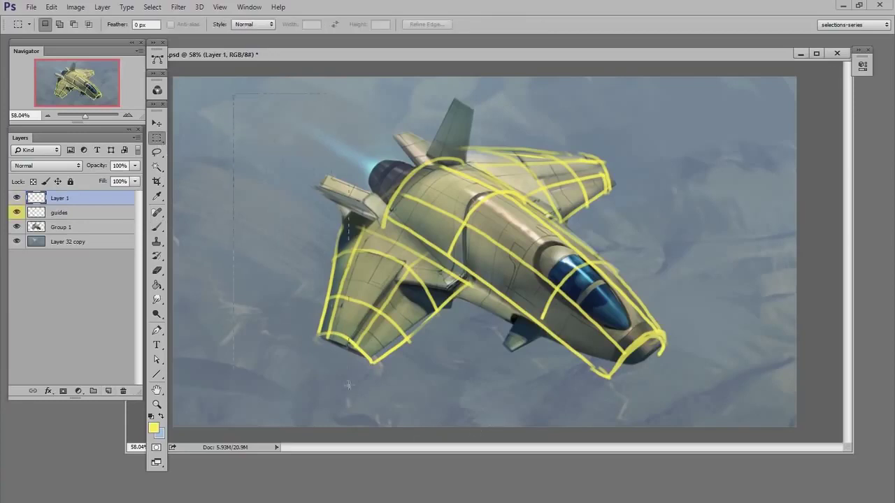
pyautogui.moveTo(350, 407); pyautogui.dragTo(351, 407)
pyautogui.click(156, 285)
pyautogui.click(294, 301)
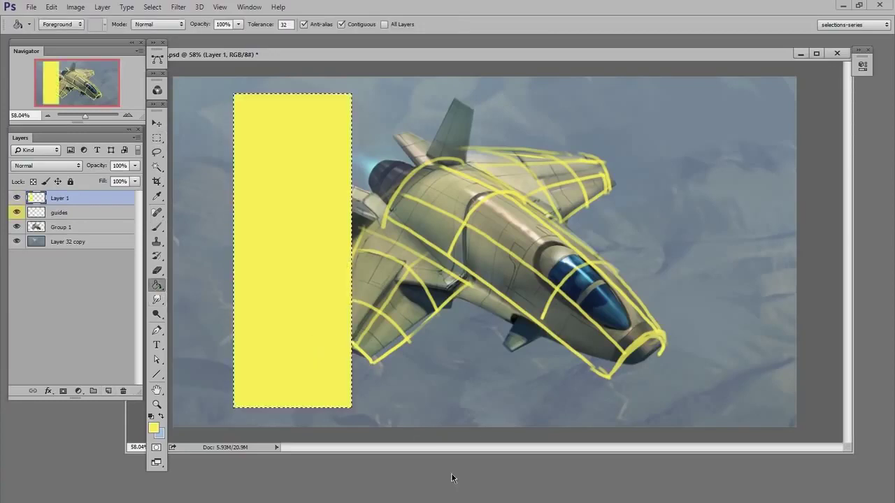
pyautogui.hotkey('ctrl', 'd')
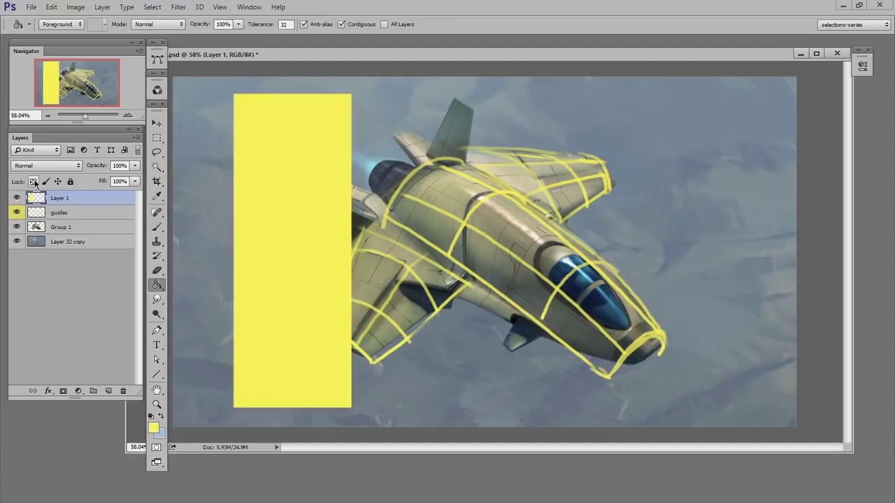
# Step: Lock the rectangle layer's transparent pixels and paint light grey (b5b5b5) and beige bands across its upper and lower ends
pyautogui.press('n')
pyautogui.moveTo(459, 289); pyautogui.dragTo(434, 289)
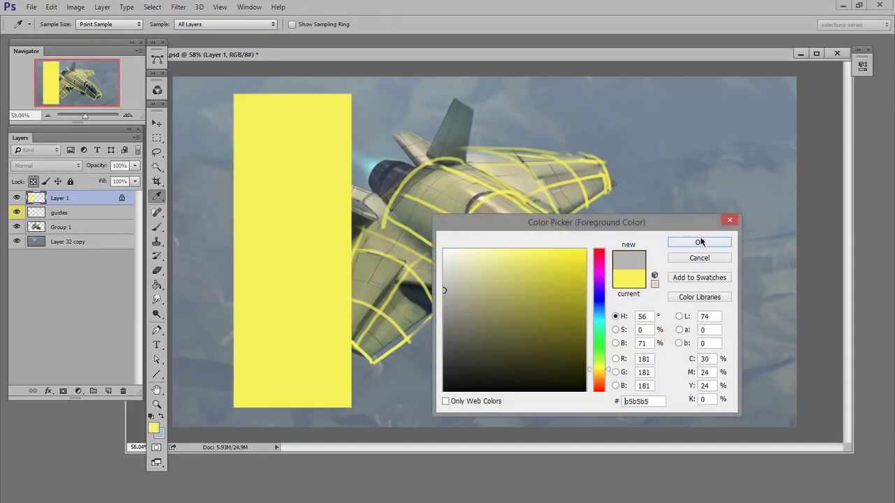
pyautogui.click(696, 244)
pyautogui.press('b')
pyautogui.moveTo(271, 309); pyautogui.dragTo(285, 313)
pyautogui.moveTo(217, 319)
pyautogui.mouseDown()
pyautogui.moveTo(303, 333)
pyautogui.moveTo(276, 384)
pyautogui.moveTo(363, 389)
pyautogui.mouseUp()
pyautogui.moveTo(246, 130)
pyautogui.mouseDown()
pyautogui.moveTo(240, 124)
pyautogui.moveTo(409, 148)
pyautogui.moveTo(347, 150)
pyautogui.moveTo(428, 176)
pyautogui.mouseUp()
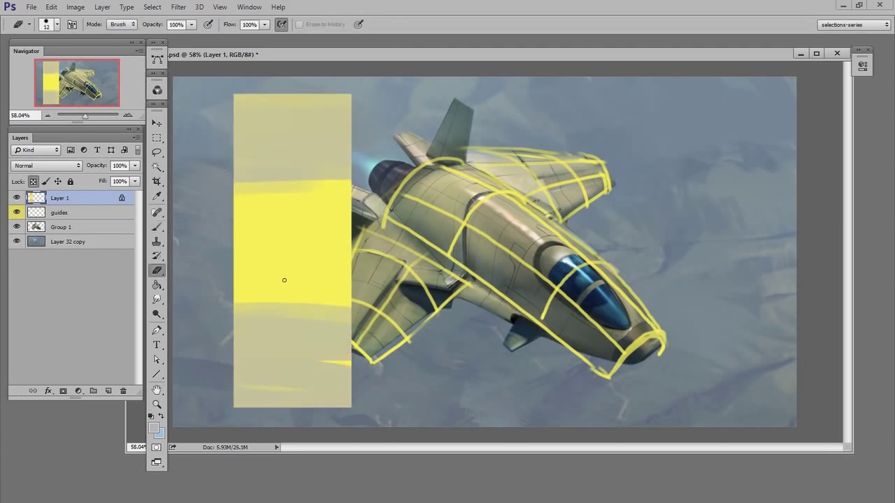
pyautogui.keyDown('alt'); pyautogui.click(283, 224); pyautogui.keyUp('alt')
pyautogui.moveTo(239, 289); pyautogui.dragTo(351, 290)
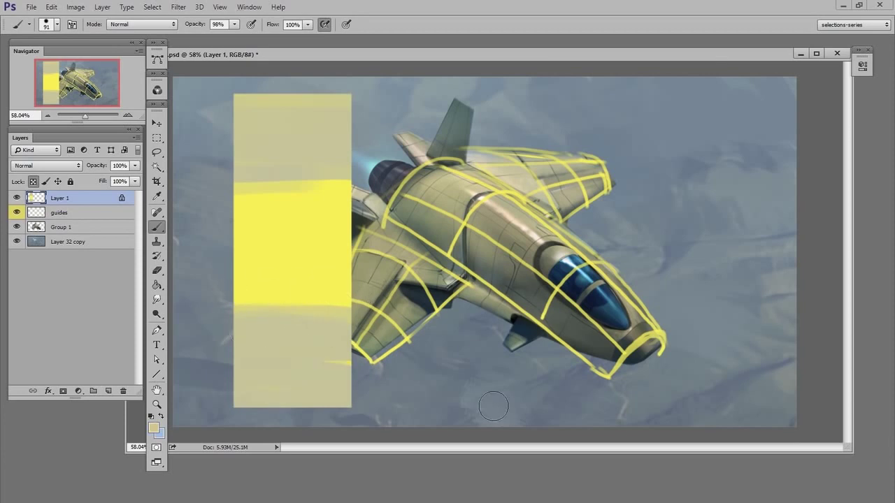
# Step: Paint a dark vertical stripe sampled from the ship on a new layer clipped to the rectangle, and merge it down
pyautogui.hotkey('ctrl', 'shift', 'alt', 'n')
pyautogui.keyDown('alt'); pyautogui.click(317, 341); pyautogui.keyUp('alt')
pyautogui.press(']')
pyautogui.press(']')
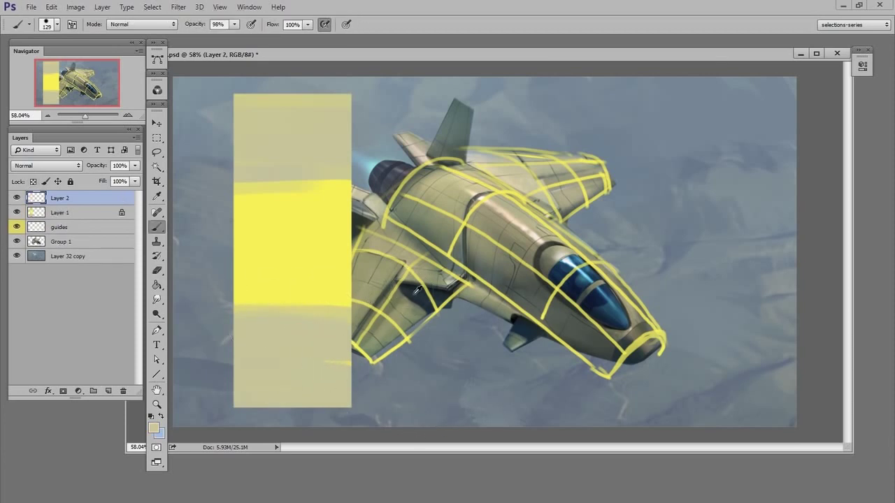
pyautogui.keyDown('alt'); pyautogui.click(414, 295); pyautogui.keyUp('alt')
pyautogui.moveTo(313, 98)
pyautogui.mouseDown()
pyautogui.moveTo(319, 244)
pyautogui.moveTo(343, 415)
pyautogui.moveTo(349, 136)
pyautogui.moveTo(329, 402)
pyautogui.moveTo(321, 91)
pyautogui.mouseUp()
pyautogui.hotkey('ctrl', 'alt', 'g')
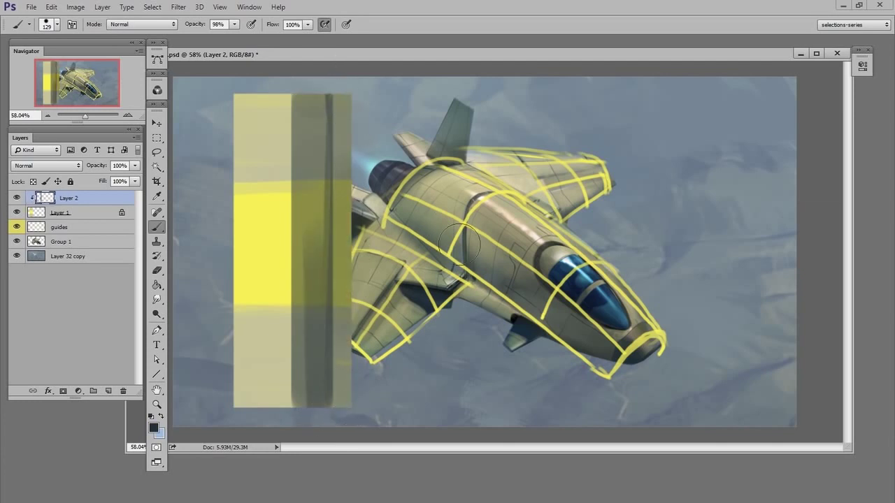
pyautogui.hotkey('ctrl', 'e')
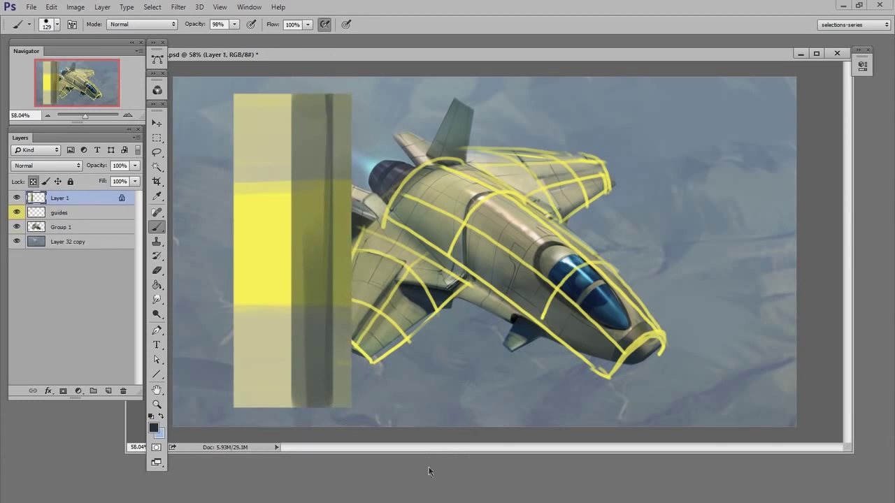
# Step: Unlock the layer's transparency, shift the painted rectangle to the canvas's right side and convert it to a Smart Object
pyautogui.click(33, 182)
pyautogui.press('v')
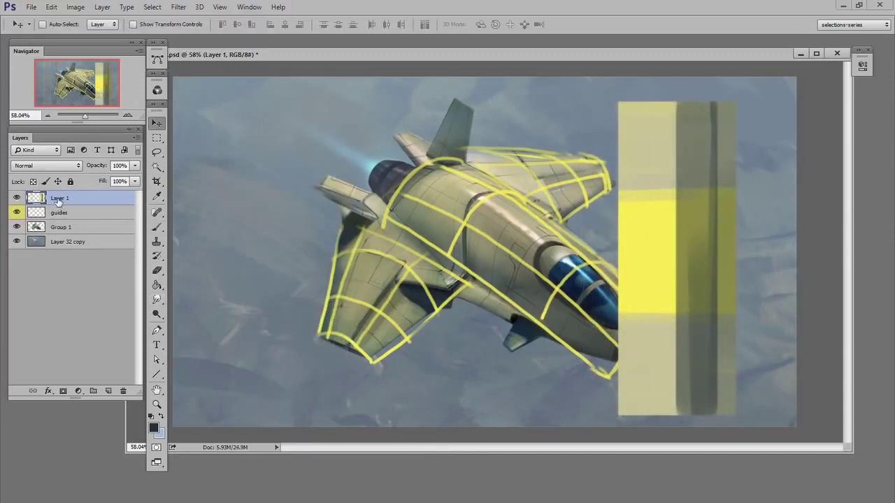
pyautogui.rightClick(59, 201)
pyautogui.click(140, 274)
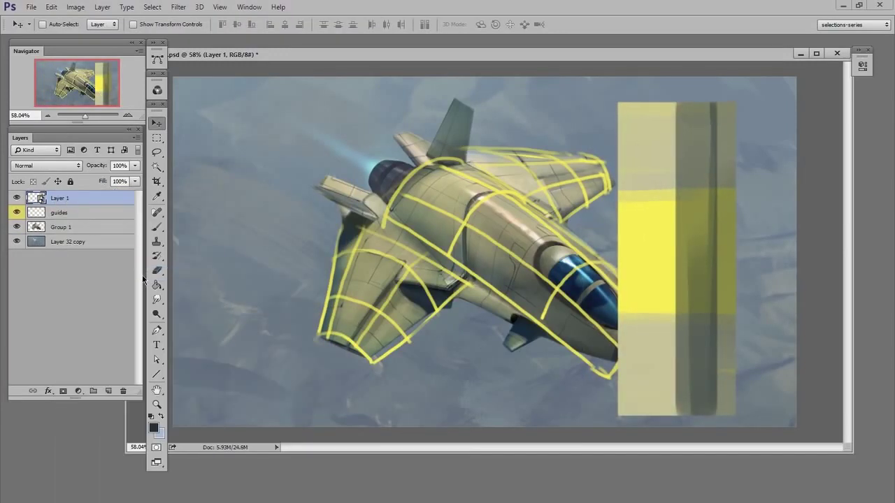
# Step: Begin a free transform that moves the painted rectangle over the fuselage, and lower its opacity to 48%
pyautogui.hotkey('ctrl', 't')
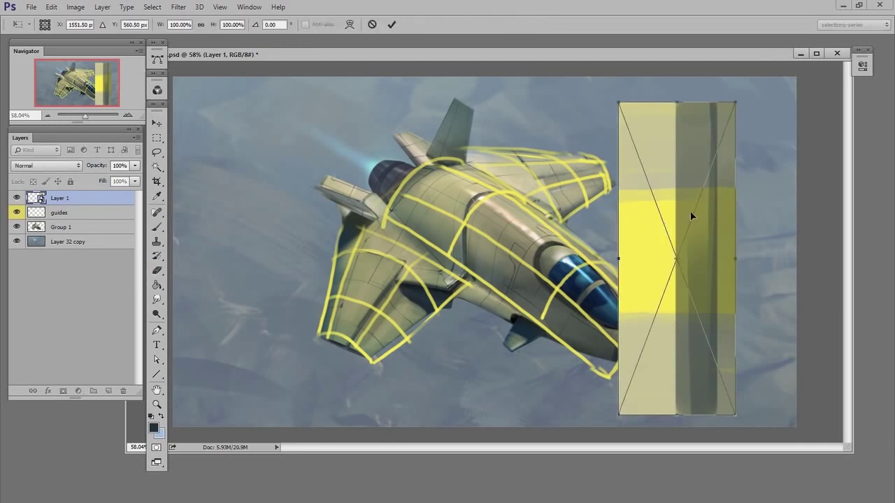
pyautogui.moveTo(690, 216); pyautogui.dragTo(615, 216)
pyautogui.click(135, 166)
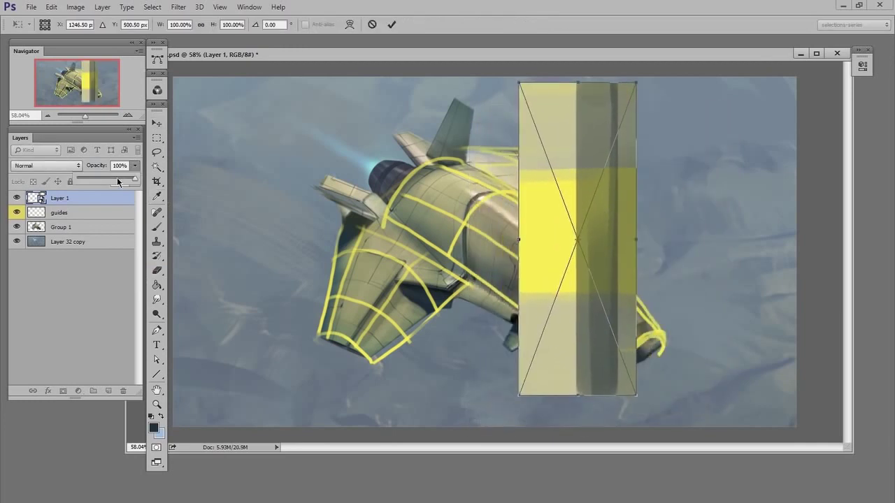
pyautogui.moveTo(104, 178); pyautogui.dragTo(106, 178)
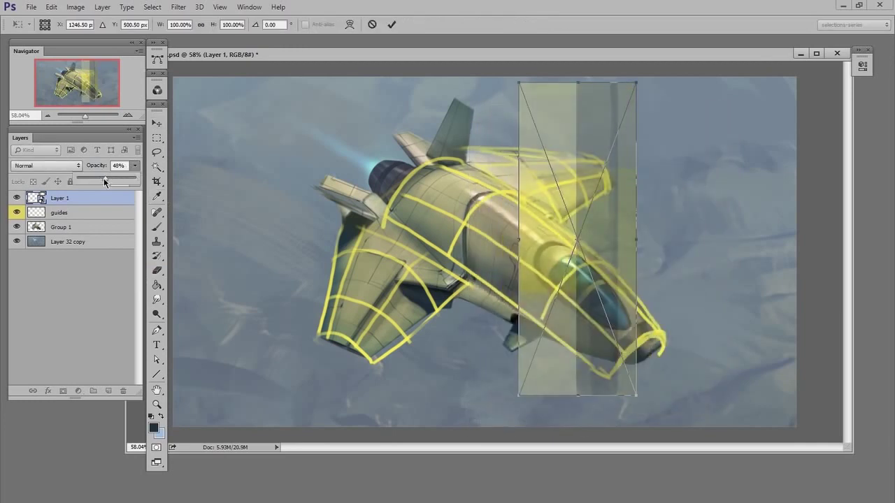
# Step: Distort the rectangle's corners so it runs along the fuselage guides from the engine to the nose
pyautogui.moveTo(615, 301); pyautogui.dragTo(651, 330)
pyautogui.moveTo(595, 102); pyautogui.dragTo(419, 145)
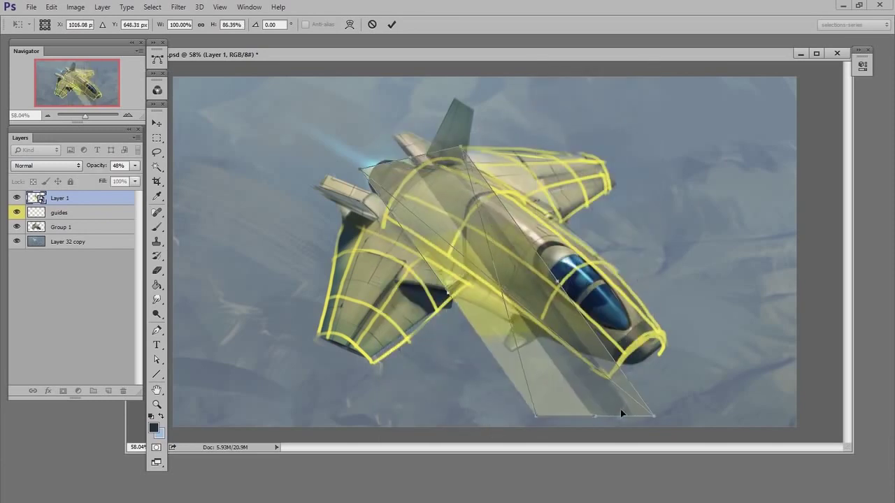
pyautogui.moveTo(621, 411); pyautogui.dragTo(668, 345)
pyautogui.moveTo(410, 157); pyautogui.dragTo(395, 179)
pyautogui.moveTo(600, 369); pyautogui.dragTo(607, 380)
pyautogui.moveTo(699, 334); pyautogui.dragTo(681, 332)
pyautogui.moveTo(447, 168); pyautogui.dragTo(456, 148)
pyautogui.moveTo(682, 334); pyautogui.dragTo(696, 326)
# Step: Warp the front part of the texture to follow the curved guides around the nose and cockpit
pyautogui.rightClick(552, 285)
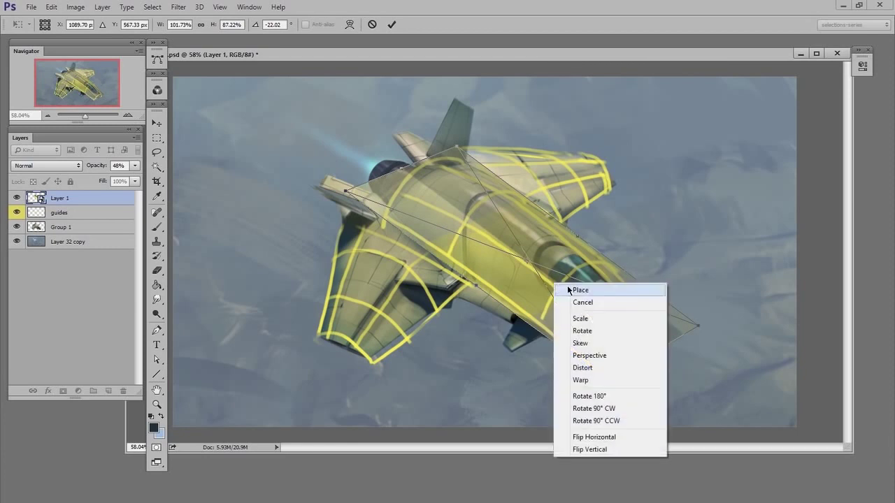
pyautogui.click(583, 381)
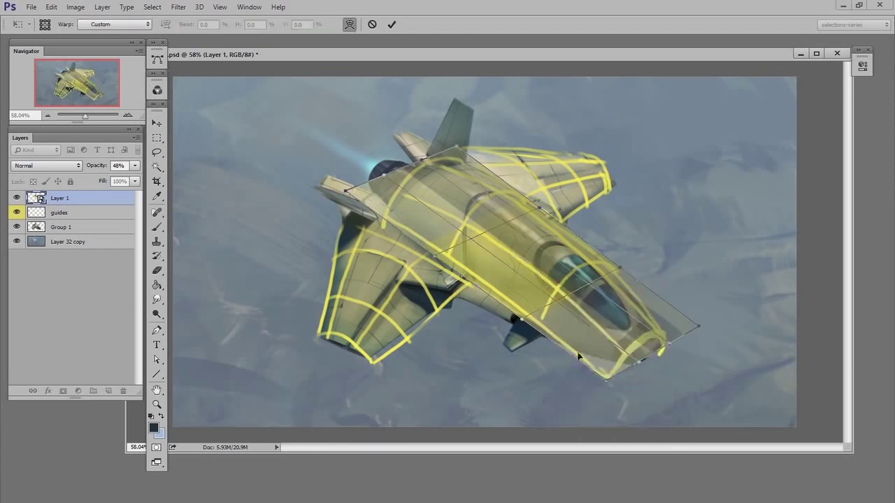
pyautogui.moveTo(589, 287); pyautogui.dragTo(580, 303)
pyautogui.moveTo(524, 322); pyautogui.dragTo(561, 282)
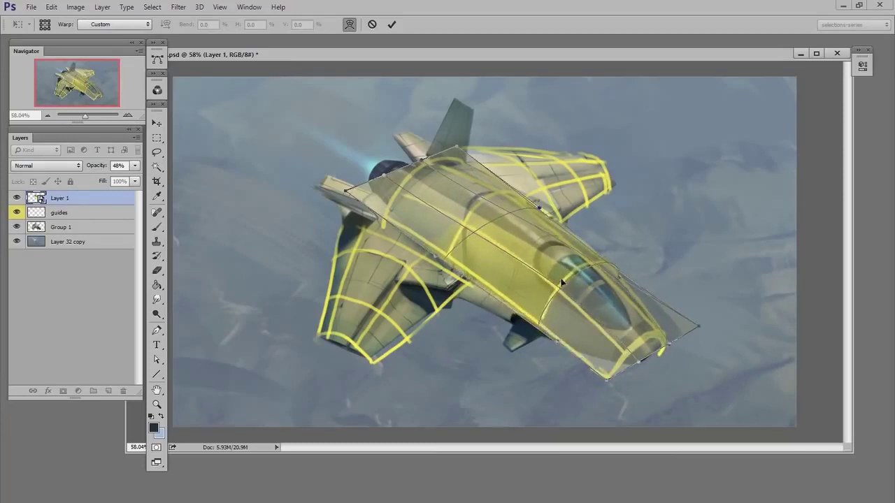
pyautogui.moveTo(608, 384); pyautogui.dragTo(659, 327)
pyautogui.moveTo(620, 273); pyautogui.dragTo(603, 288)
pyautogui.moveTo(546, 255); pyautogui.dragTo(547, 263)
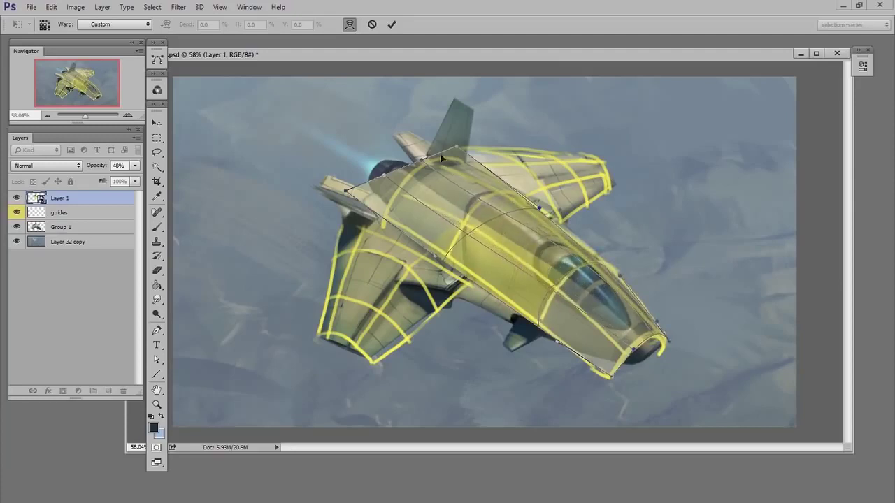
# Step: Bend the texture's rear edge, lower side and interior mesh to match the curved fuselage guides
pyautogui.moveTo(458, 153); pyautogui.dragTo(449, 184)
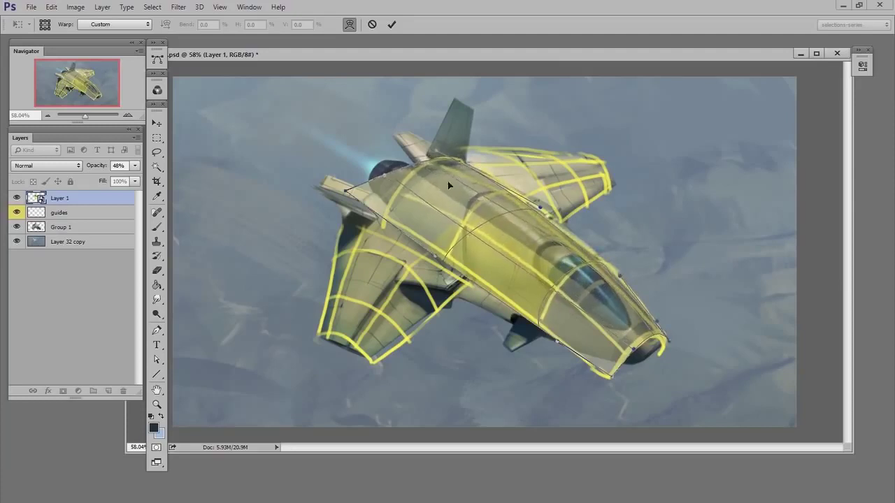
pyautogui.moveTo(345, 196); pyautogui.dragTo(382, 223)
pyautogui.moveTo(556, 341); pyautogui.dragTo(545, 332)
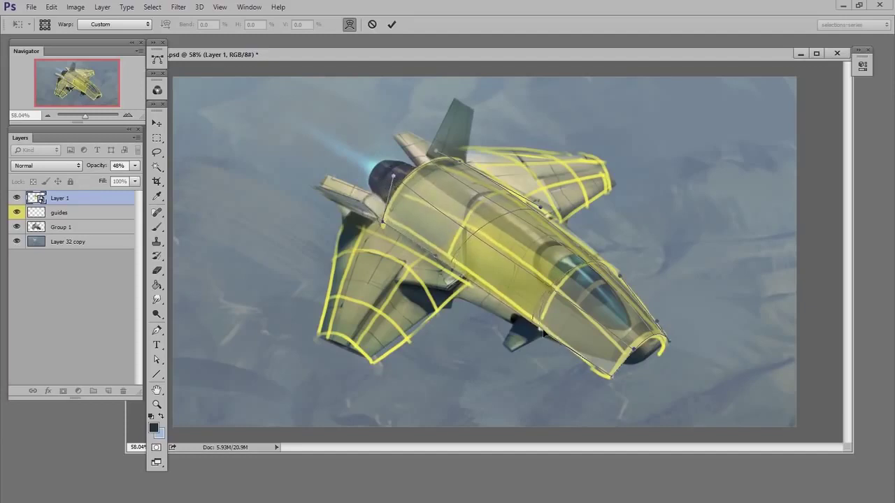
pyautogui.moveTo(480, 237); pyautogui.dragTo(487, 226)
pyautogui.moveTo(518, 263); pyautogui.dragTo(561, 284)
# Step: Refine the warp at the nose corners, lower edge and rear corner, and apply the transformation
pyautogui.moveTo(668, 341); pyautogui.dragTo(664, 341)
pyautogui.moveTo(611, 377); pyautogui.dragTo(622, 366)
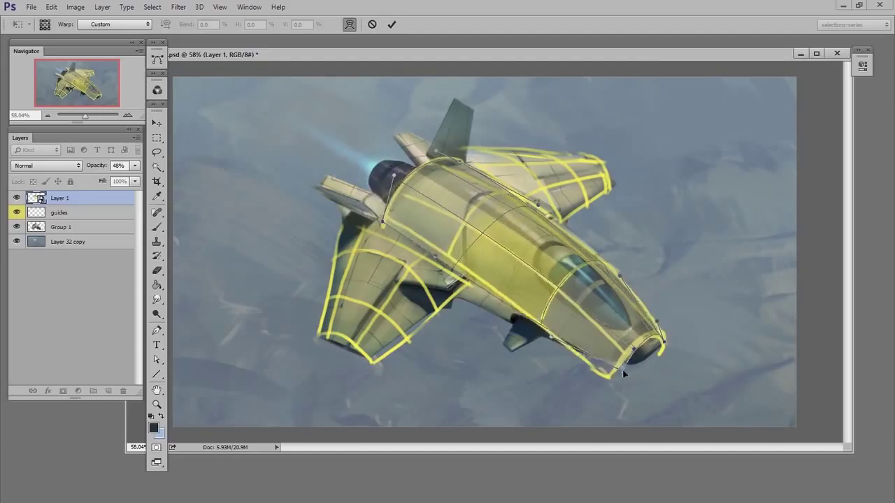
pyautogui.moveTo(554, 321); pyautogui.dragTo(556, 344)
pyautogui.moveTo(434, 258); pyautogui.dragTo(440, 252)
pyautogui.moveTo(383, 223); pyautogui.dragTo(385, 220)
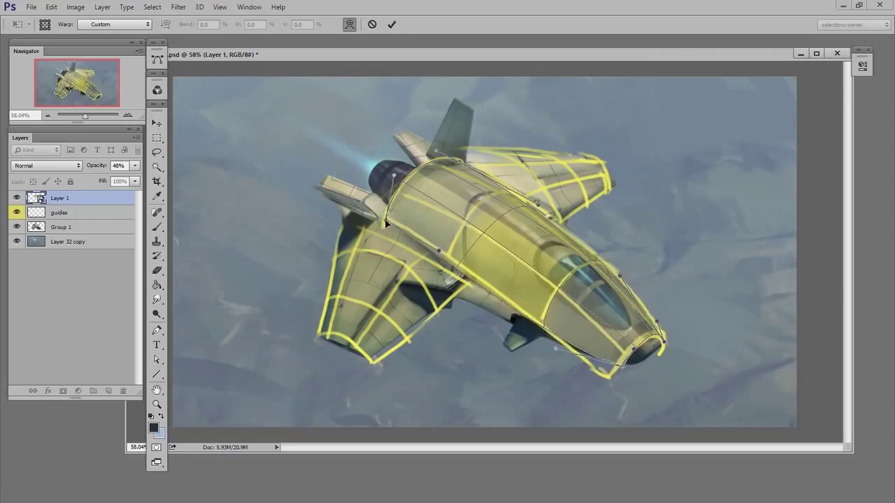
pyautogui.moveTo(395, 174); pyautogui.dragTo(390, 172)
pyautogui.press('Return')
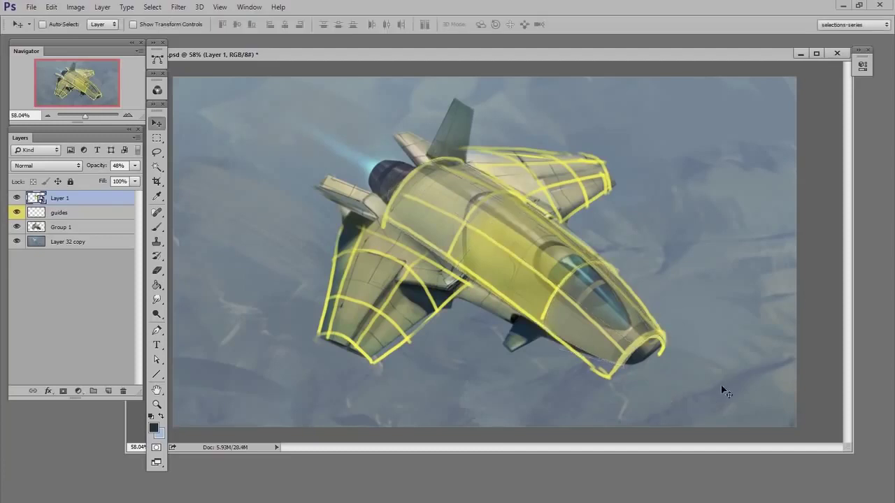
# Step: Hide the guides layer and set the warped texture's opacity to 100%
pyautogui.click(17, 212)
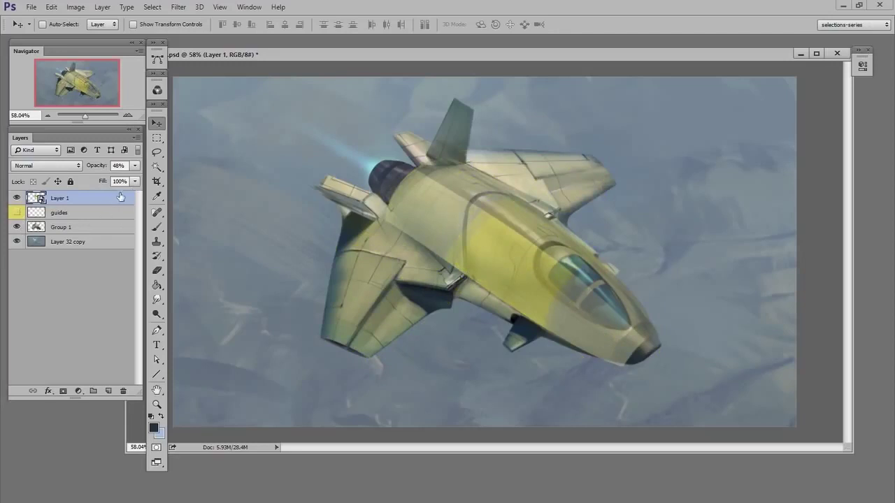
pyautogui.moveTo(135, 180); pyautogui.dragTo(139, 180)
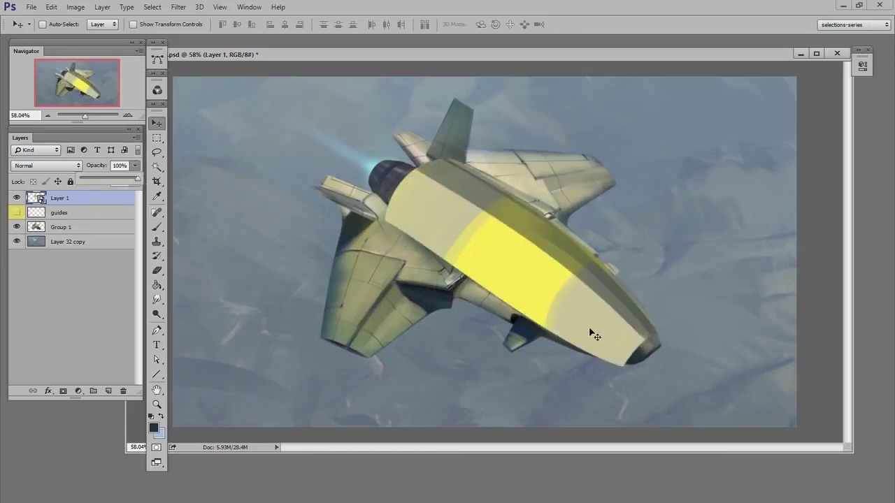
pyautogui.click(578, 140)
# Step: Add a layer mask to the texture and paint black over the cockpit area to mask it out
pyautogui.hotkey('ctrl', 'shift', 'm')
pyautogui.press('b')
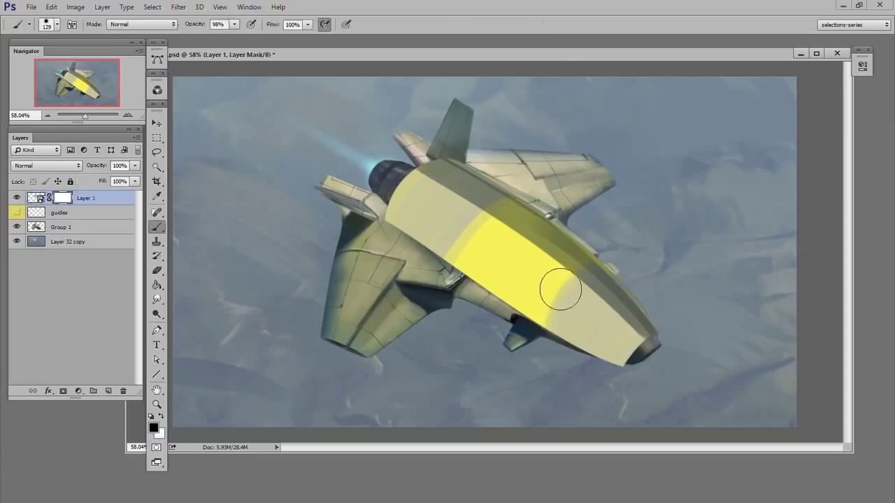
pyautogui.moveTo(574, 293)
pyautogui.mouseDown()
pyautogui.moveTo(587, 279)
pyautogui.moveTo(552, 265)
pyautogui.moveTo(587, 307)
pyautogui.mouseUp()
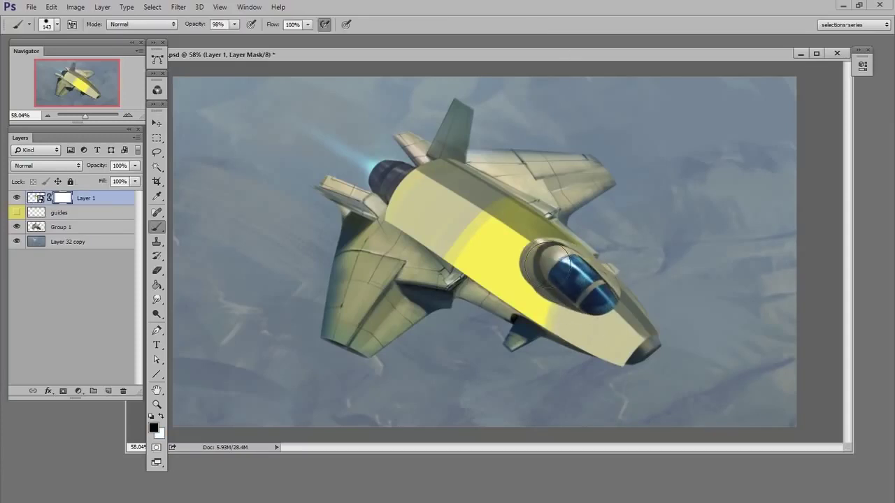
# Step: Paint white on the mask with smaller brushes to restore the texture closely around the cockpit's edge
pyautogui.scroll(1, 629, 318)
pyautogui.press('[')
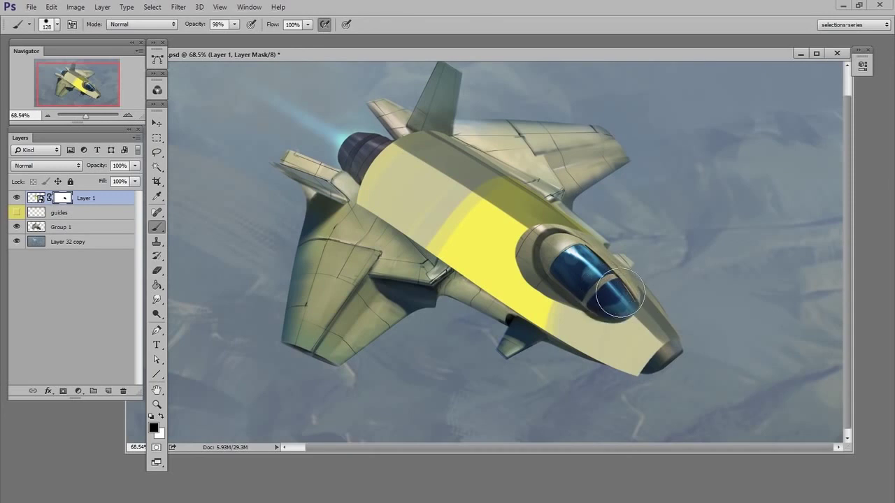
pyautogui.press('x')
pyautogui.press('[')
pyautogui.moveTo(569, 288)
pyautogui.mouseDown()
pyautogui.moveTo(519, 272)
pyautogui.moveTo(536, 300)
pyautogui.moveTo(559, 311)
pyautogui.moveTo(515, 261)
pyautogui.moveTo(522, 231)
pyautogui.moveTo(519, 270)
pyautogui.moveTo(554, 315)
pyautogui.moveTo(524, 262)
pyautogui.mouseUp()
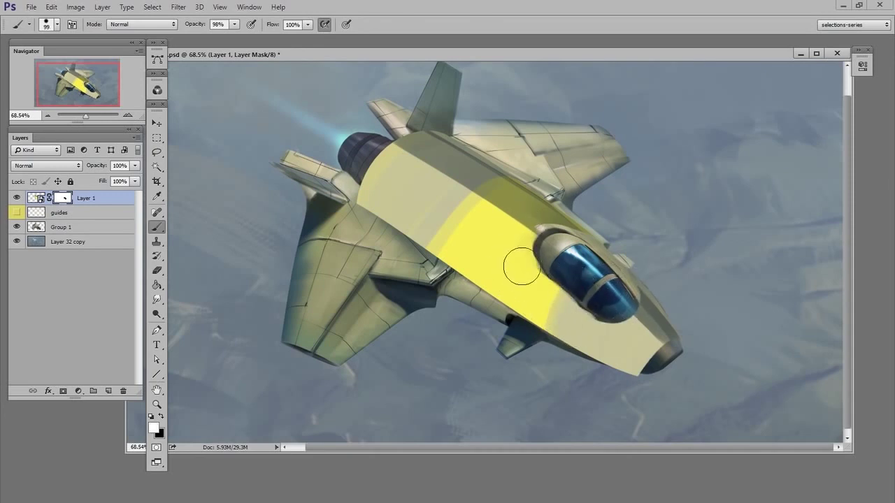
pyautogui.moveTo(594, 313); pyautogui.dragTo(573, 311)
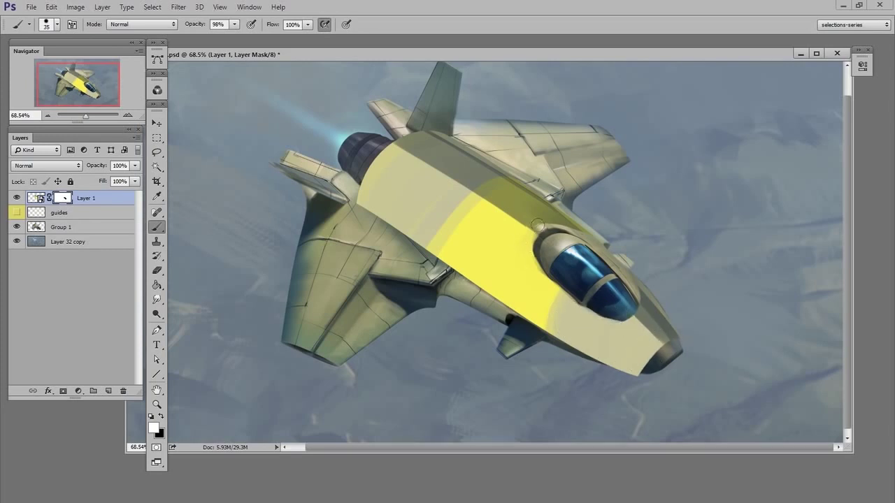
pyautogui.moveTo(538, 225); pyautogui.dragTo(533, 234)
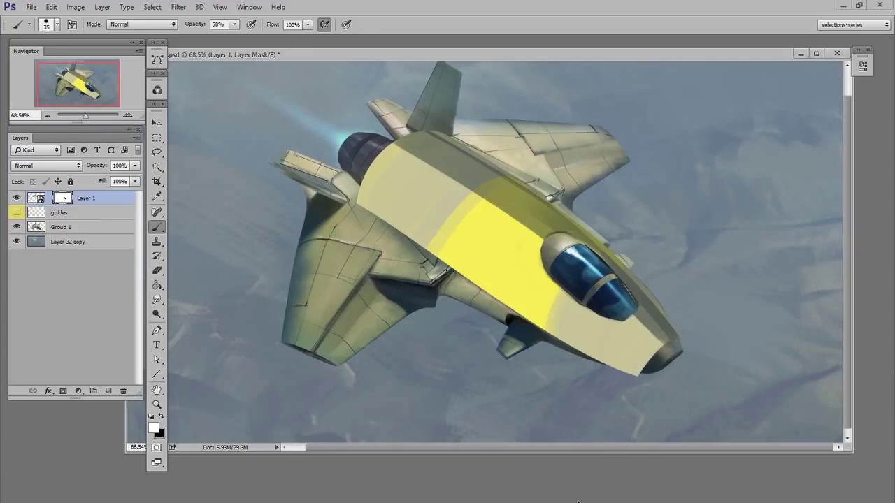
# Step: Open the contents of the fuselage texture's Smart Object and position its window clear of the surrounding panels
pyautogui.click(38, 199)
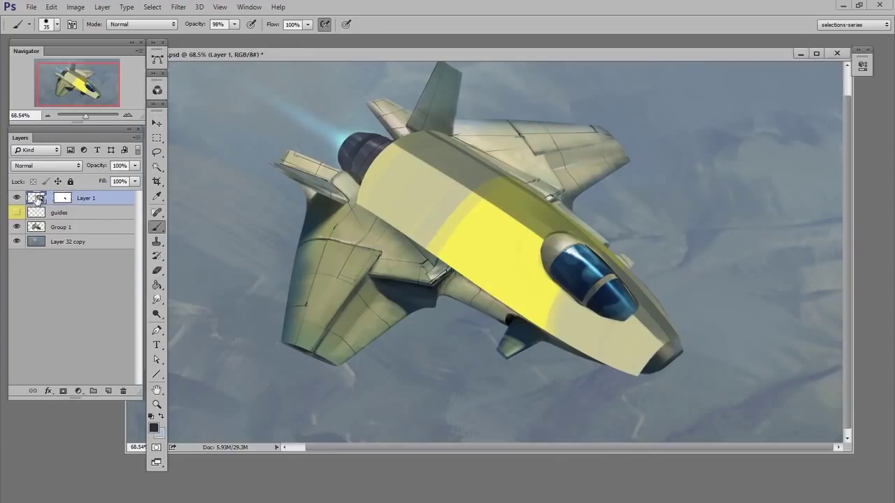
pyautogui.doubleClick(37, 200)
pyautogui.press('Tab')
pyautogui.moveTo(67, 57); pyautogui.dragTo(557, 68)
pyautogui.press('Tab')
pyautogui.moveTo(498, 473); pyautogui.dragTo(280, 474)
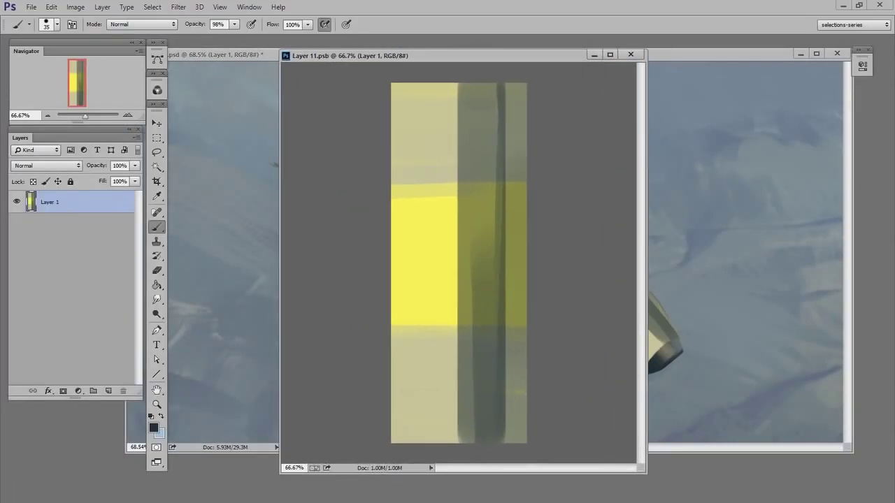
# Step: Paste the sticker artwork as a new layer above the striped texture and reposition it on the canvas
pyautogui.hotkey('ctrl', 'Tab')
pyautogui.hotkey('ctrl', 'Tab')
pyautogui.hotkey('ctrl', 'v')
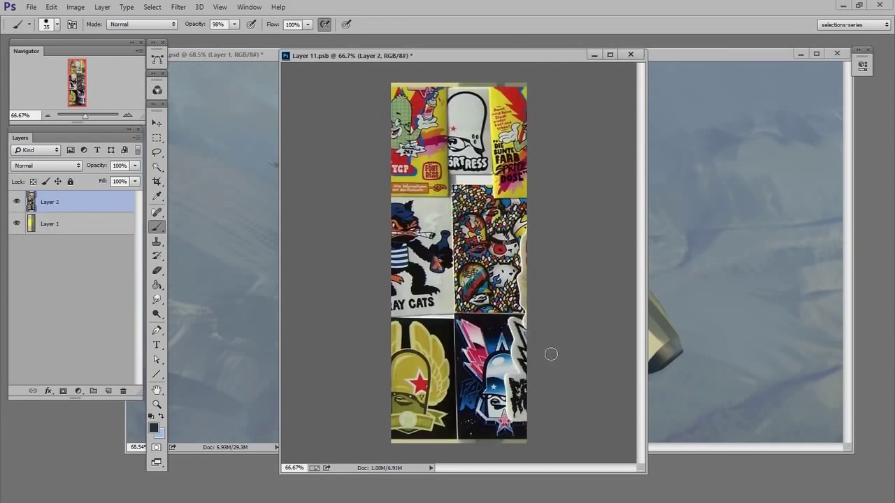
pyautogui.press('v')
pyautogui.moveTo(546, 275); pyautogui.dragTo(525, 258)
# Step: Transform the sticker artwork to cover the whole texture canvas, save the Smart Object, and return to the ship document
pyautogui.hotkey('ctrl', 't')
pyautogui.moveTo(482, 378); pyautogui.dragTo(370, 387)
pyautogui.moveTo(557, 434); pyautogui.dragTo(557, 463)
pyautogui.press('Return')
pyautogui.hotkey('ctrl', 's')
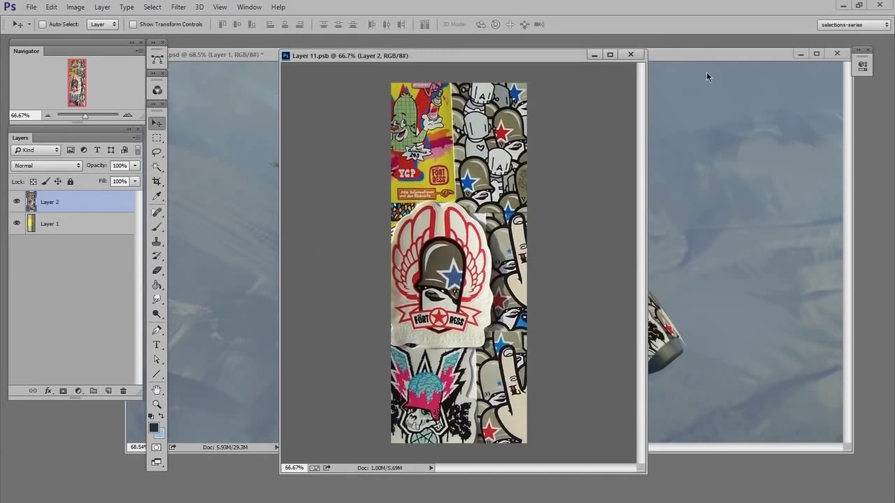
pyautogui.click(719, 244)
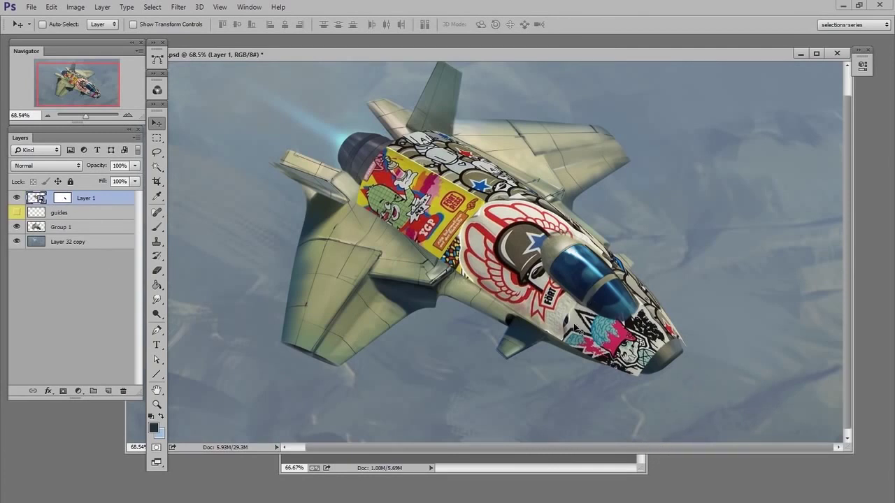
# Step: Warp the fuselage texture again, nudging its rear upper contour handle to fit the hull, and apply the transformation
pyautogui.hotkey('ctrl', 't')
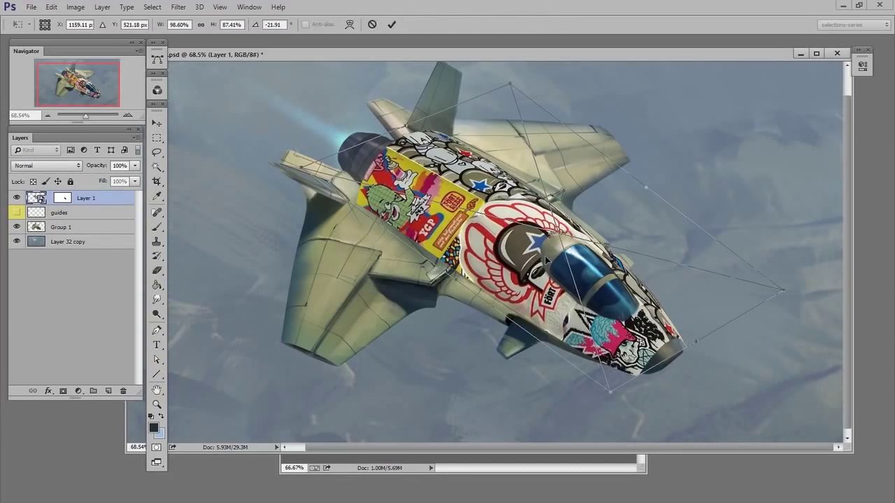
pyautogui.rightClick(543, 264)
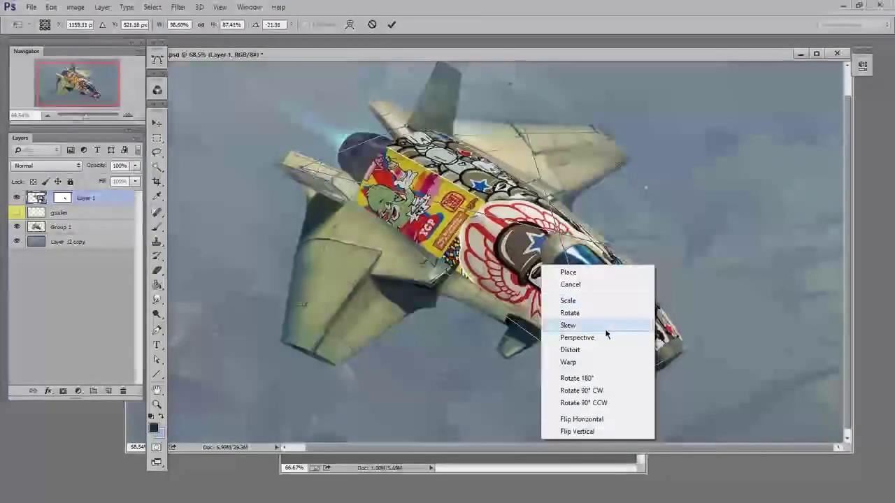
pyautogui.click(600, 363)
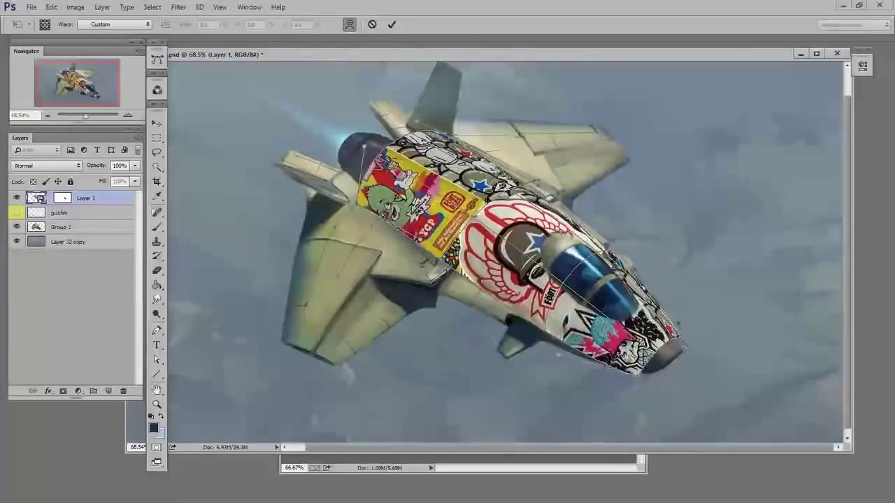
pyautogui.click(127, 117)
pyautogui.click(126, 117)
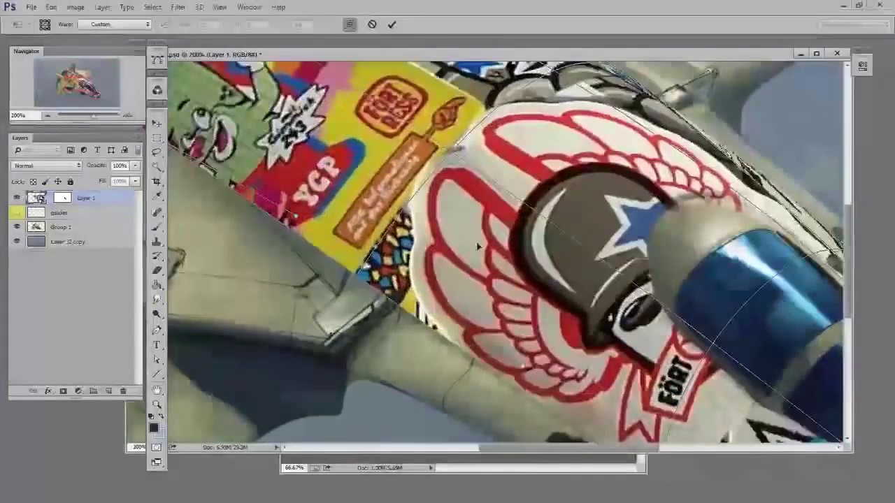
pyautogui.moveTo(476, 241); pyautogui.dragTo(529, 370)
pyautogui.moveTo(500, 283); pyautogui.dragTo(473, 280)
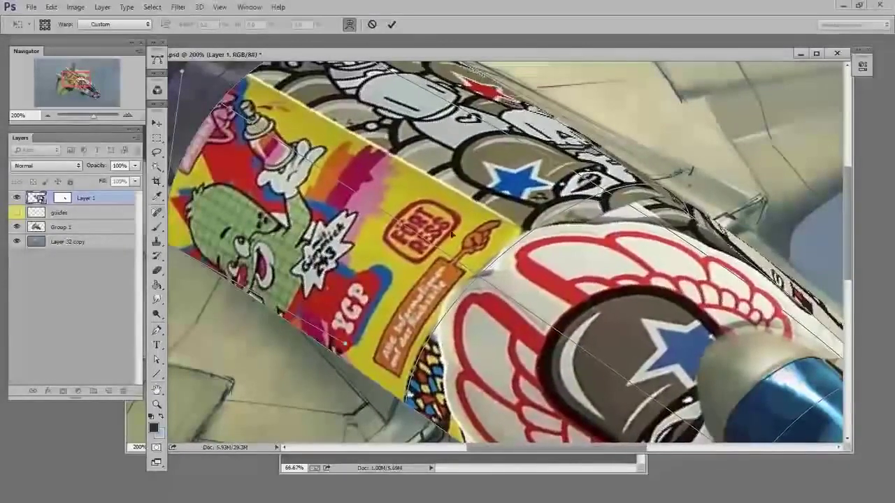
pyautogui.moveTo(320, 239); pyautogui.dragTo(388, 259)
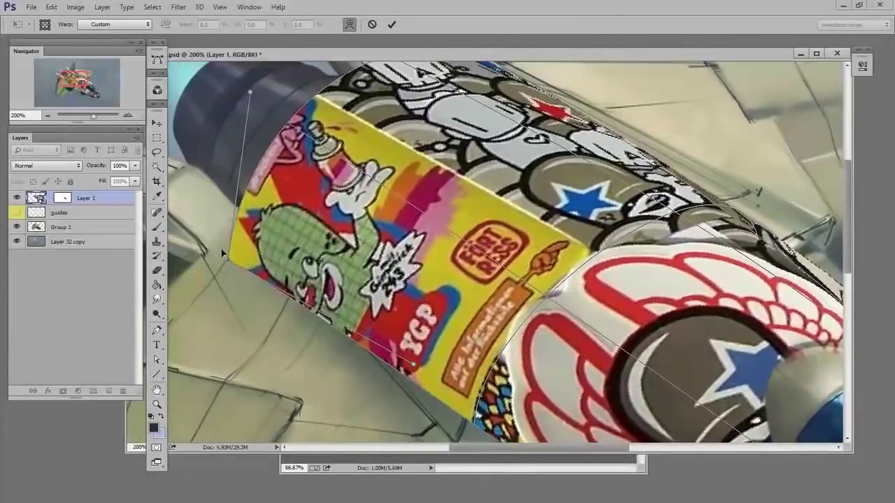
pyautogui.click(45, 116)
pyautogui.moveTo(464, 285); pyautogui.dragTo(470, 285)
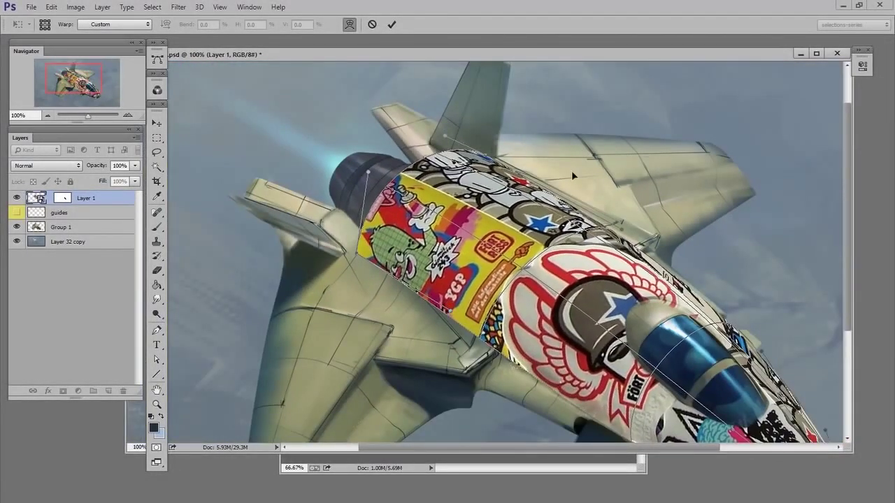
pyautogui.moveTo(446, 136); pyautogui.dragTo(458, 134)
pyautogui.moveTo(644, 277); pyautogui.dragTo(653, 281)
pyautogui.press('Return')
pyautogui.scroll(-2, 661, 391)
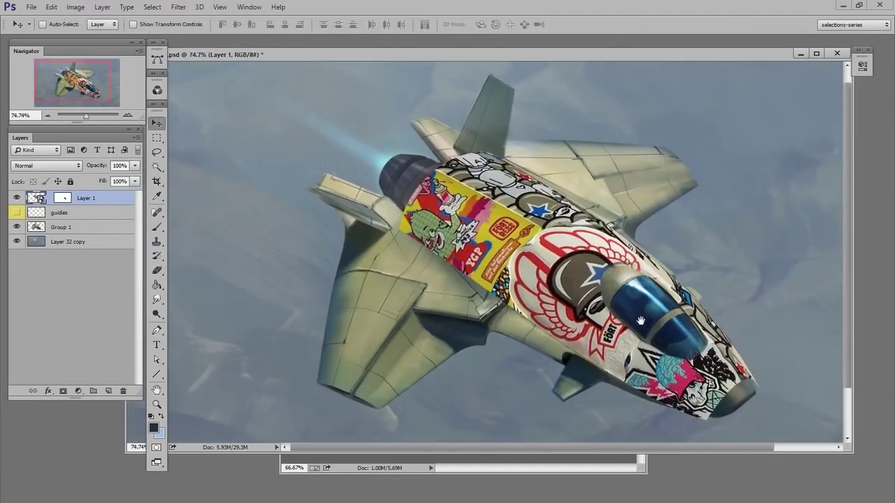
# Step: Paint black on the fuselage texture's mask with a 160 px brush along its lower rear edge
pyautogui.click(60, 198)
pyautogui.press('b')
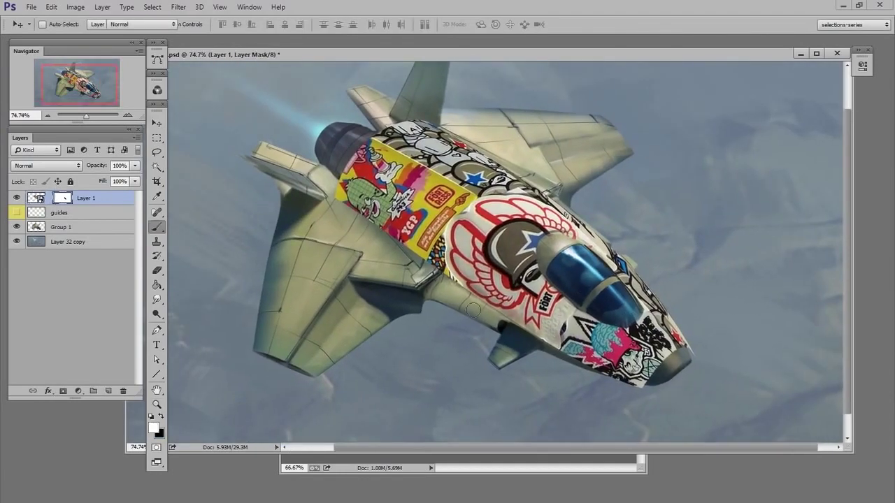
pyautogui.rightClick(470, 308)
pyautogui.click(514, 381)
pyautogui.click(389, 356)
pyautogui.moveTo(389, 357); pyautogui.dragTo(392, 356)
pyautogui.keyDown('alt'); pyautogui.rightClick(388, 278); pyautogui.keyUp('alt')
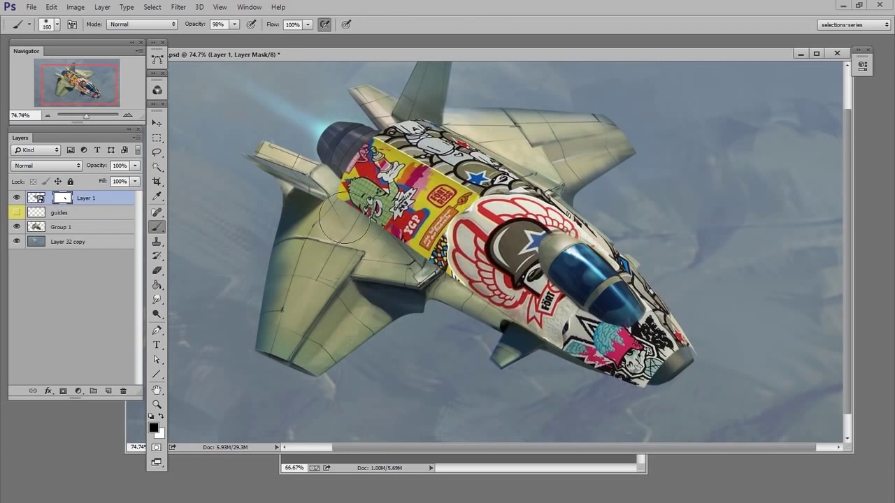
pyautogui.moveTo(344, 223)
pyautogui.mouseDown()
pyautogui.moveTo(445, 274)
pyautogui.moveTo(339, 200)
pyautogui.mouseUp()
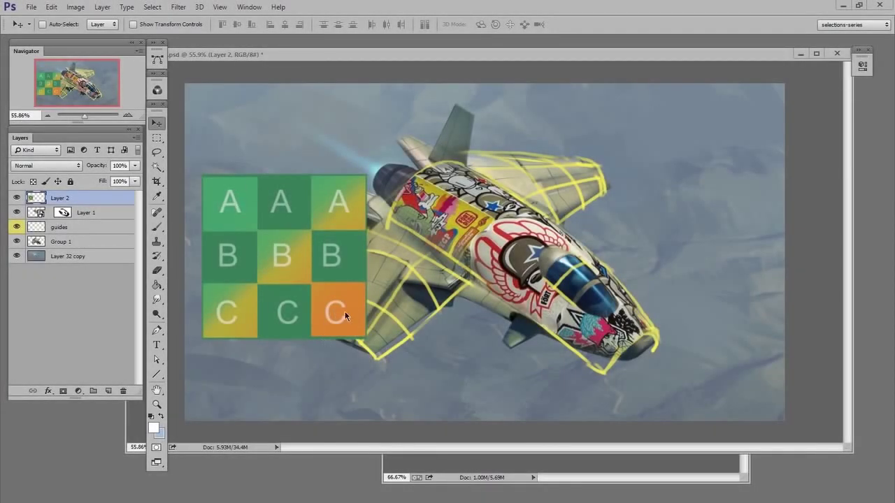
# Step: Move the lettered checker texture to the open sky right of the ship and convert its layer to a Smart Object
pyautogui.moveTo(338, 320); pyautogui.dragTo(364, 353)
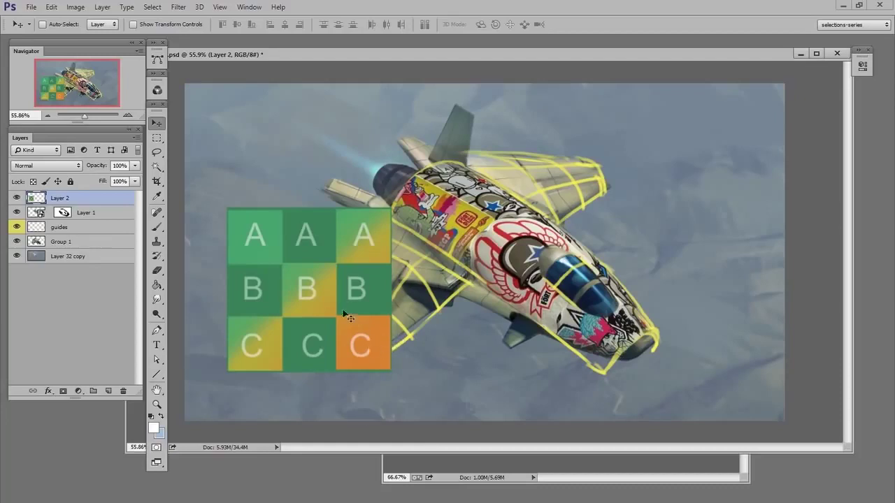
pyautogui.moveTo(343, 313); pyautogui.dragTo(712, 299)
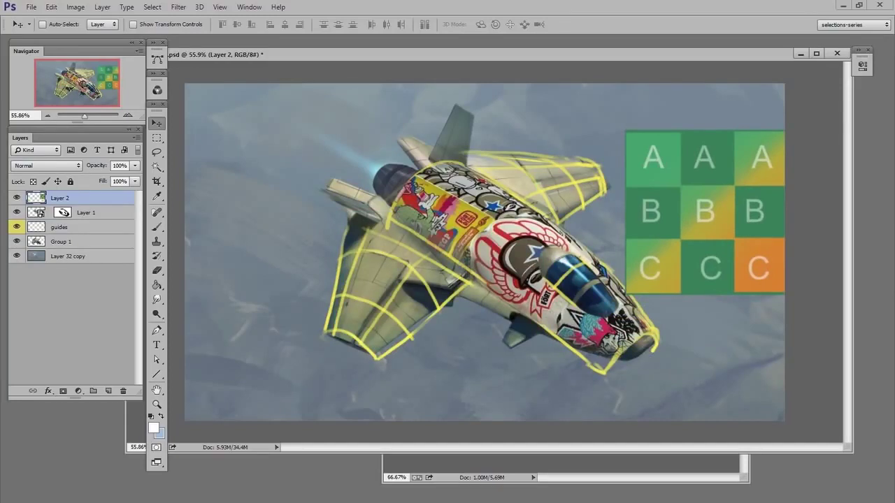
pyautogui.rightClick(96, 203)
pyautogui.click(183, 273)
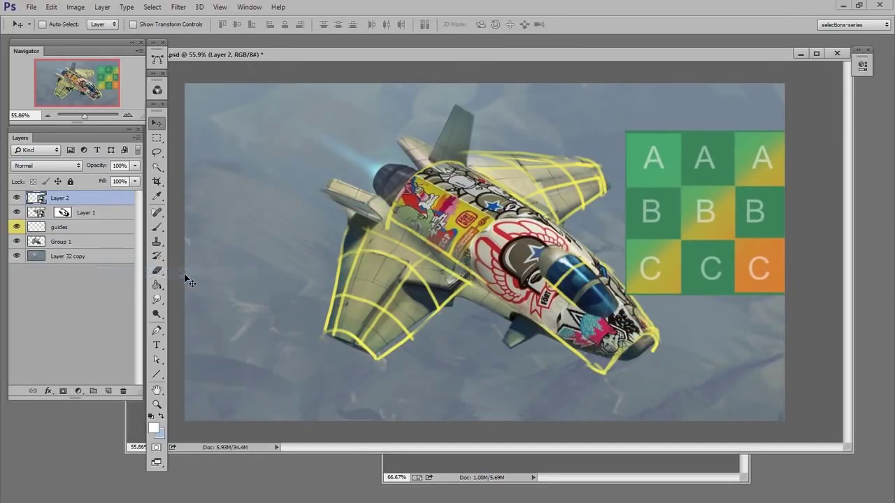
# Step: Rename the checker texture's Smart Object layer to "wing A" and duplicate it
pyautogui.doubleClick(62, 199)
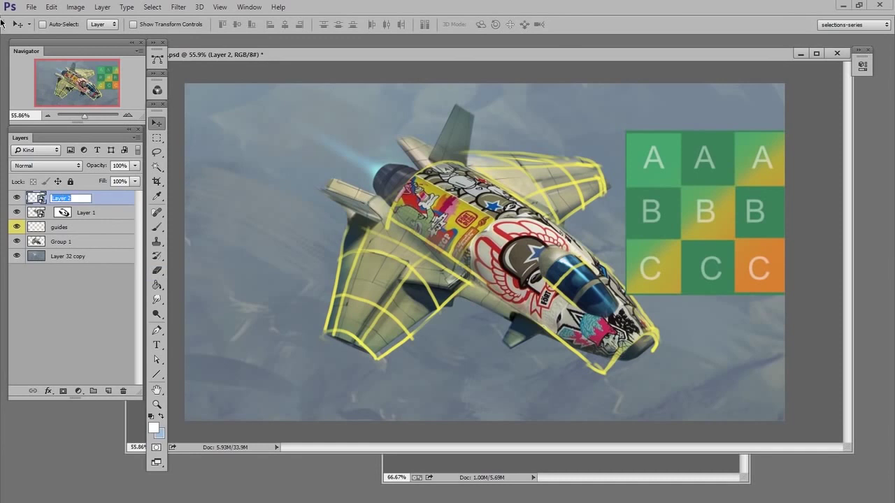
pyautogui.write('wing A')
pyautogui.press('Return')
pyautogui.hotkey('ctrl', 'j')
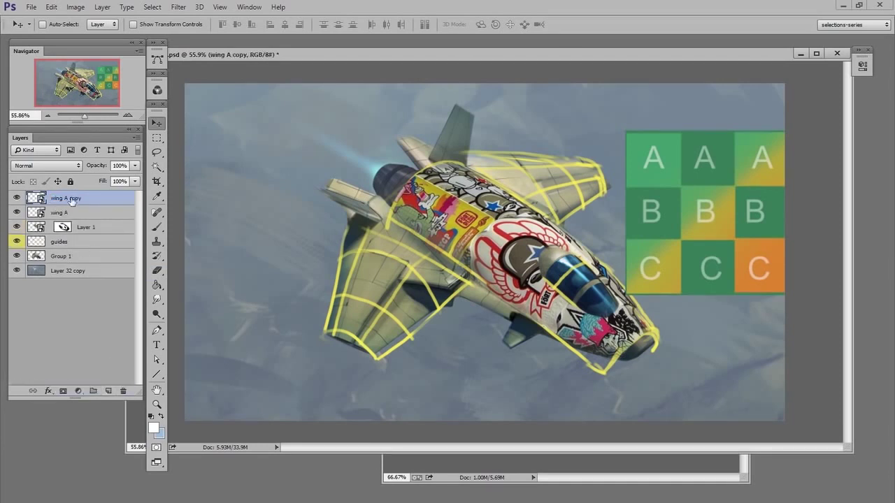
# Step: Rename the duplicated checker texture layer to "wing B"
pyautogui.doubleClick(61, 198)
pyautogui.click(75, 199)
pyautogui.press('BackSpace')
pyautogui.press('BackSpace')
pyautogui.press('BackSpace')
pyautogui.press('BackSpace')
pyautogui.press('BackSpace')
pyautogui.press('BackSpace')
pyautogui.press('Return')
# Step: Move the wing A texture over the ship's near wing and set its opacity to 55%
pyautogui.click(73, 213)
pyautogui.moveTo(650, 293); pyautogui.dragTo(410, 351)
pyautogui.click(135, 166)
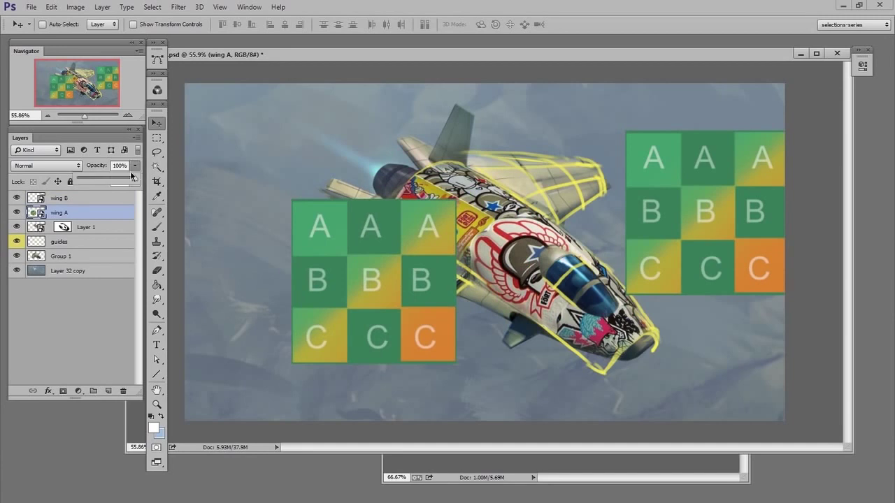
pyautogui.moveTo(136, 178); pyautogui.dragTo(110, 179)
# Step: Distort the wing A texture so its four corners roughly match the near wing's guide outline
pyautogui.hotkey('ctrl', 't')
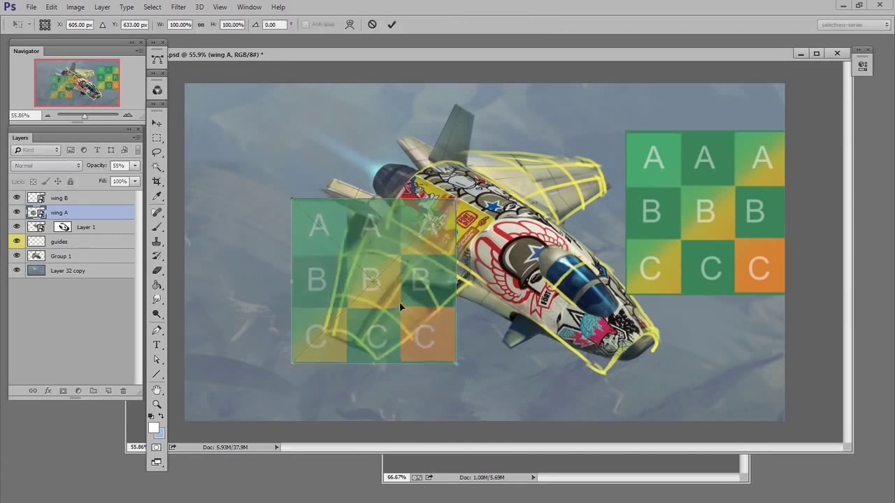
pyautogui.rightClick(400, 302)
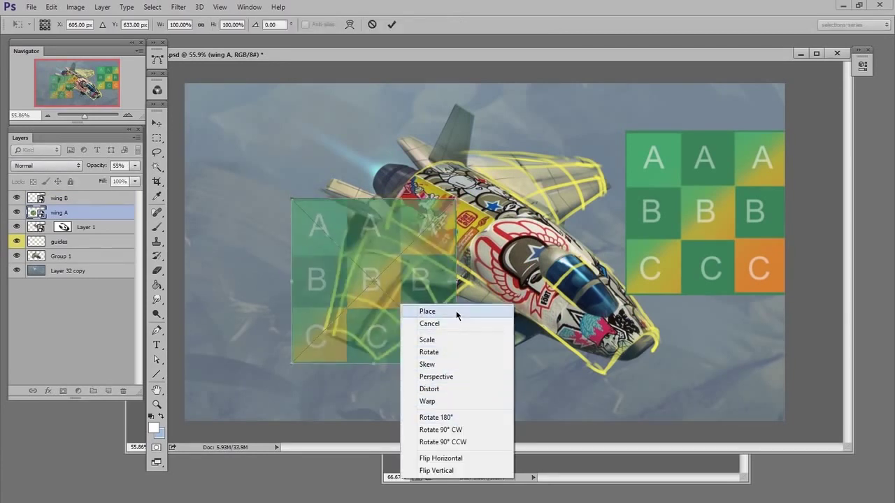
pyautogui.click(461, 389)
pyautogui.moveTo(456, 199); pyautogui.dragTo(470, 252)
pyautogui.moveTo(292, 199); pyautogui.dragTo(359, 221)
pyautogui.moveTo(292, 364); pyautogui.dragTo(295, 334)
pyautogui.moveTo(455, 363); pyautogui.dragTo(397, 363)
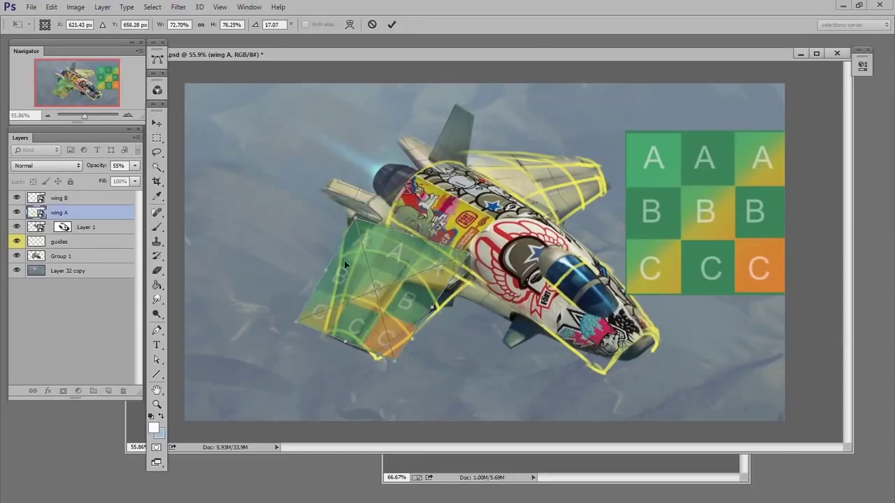
pyautogui.moveTo(295, 334); pyautogui.dragTo(281, 318)
pyautogui.moveTo(469, 253); pyautogui.dragTo(484, 271)
pyautogui.moveTo(359, 221); pyautogui.dragTo(354, 227)
# Step: Warp the wing A texture so its corners and edges follow the near wing's contour guides, and apply the transformation
pyautogui.rightClick(371, 263)
pyautogui.click(410, 362)
pyautogui.moveTo(452, 302); pyautogui.dragTo(426, 315)
pyautogui.moveTo(396, 362); pyautogui.dragTo(360, 339)
pyautogui.moveTo(281, 318); pyautogui.dragTo(322, 334)
pyautogui.moveTo(343, 304); pyautogui.dragTo(322, 290)
pyautogui.moveTo(357, 348); pyautogui.dragTo(361, 331)
pyautogui.moveTo(322, 290); pyautogui.dragTo(330, 297)
pyautogui.moveTo(397, 242); pyautogui.dragTo(371, 194)
pyautogui.moveTo(327, 255); pyautogui.dragTo(336, 262)
pyautogui.moveTo(484, 271); pyautogui.dragTo(477, 279)
pyautogui.moveTo(426, 315); pyautogui.dragTo(439, 308)
pyautogui.moveTo(439, 257); pyautogui.dragTo(442, 247)
pyautogui.press('Return')
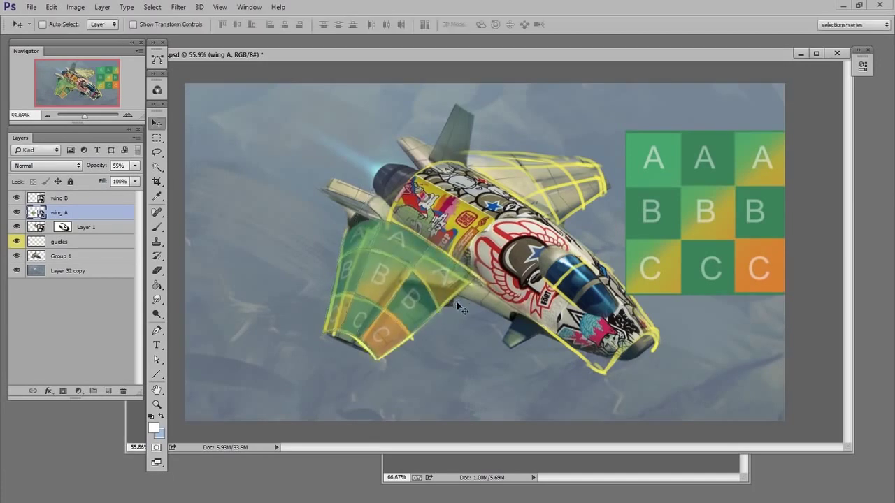
# Step: Move the wing B texture to the canvas's lower right and place a duplicate of it over the far wing
pyautogui.click(60, 199)
pyautogui.moveTo(730, 253); pyautogui.dragTo(724, 347)
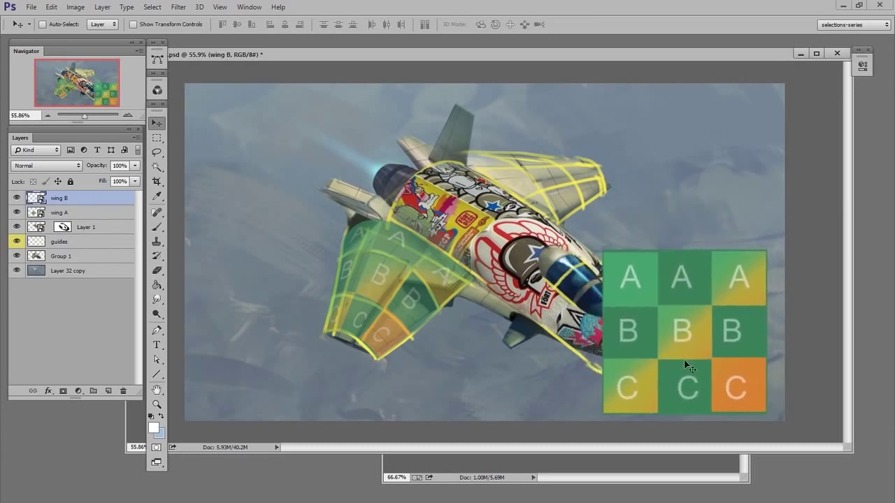
pyautogui.moveTo(710, 359); pyautogui.dragTo(575, 201)
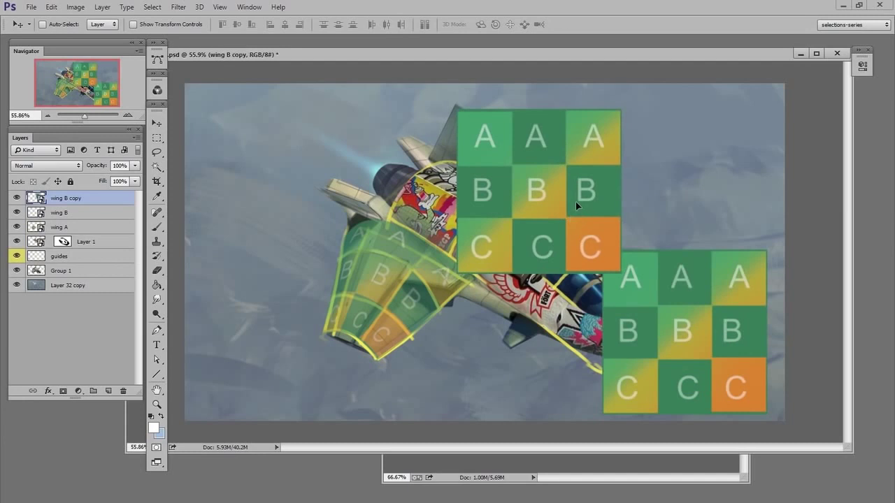
# Step: Flip the wing B copy vertically and apply the transformation
pyautogui.hotkey('ctrl', 't')
pyautogui.rightClick(575, 201)
pyautogui.click(612, 367)
pyautogui.press('Return')
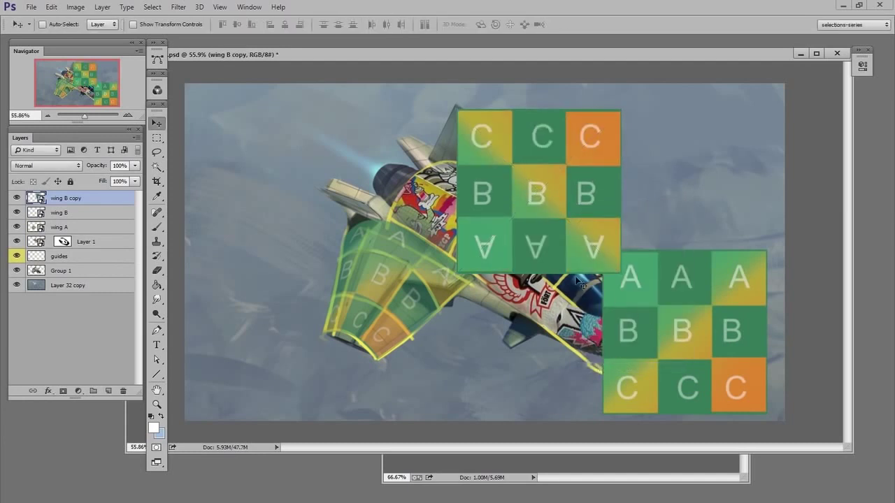
# Step: Shift the original wing B texture into the canvas's lower right corner and the flipped copy upward, clear of the cockpit
pyautogui.moveTo(647, 288); pyautogui.dragTo(711, 338)
pyautogui.moveTo(512, 184); pyautogui.dragTo(531, 141)
pyautogui.hotkey('ctrl', 't')
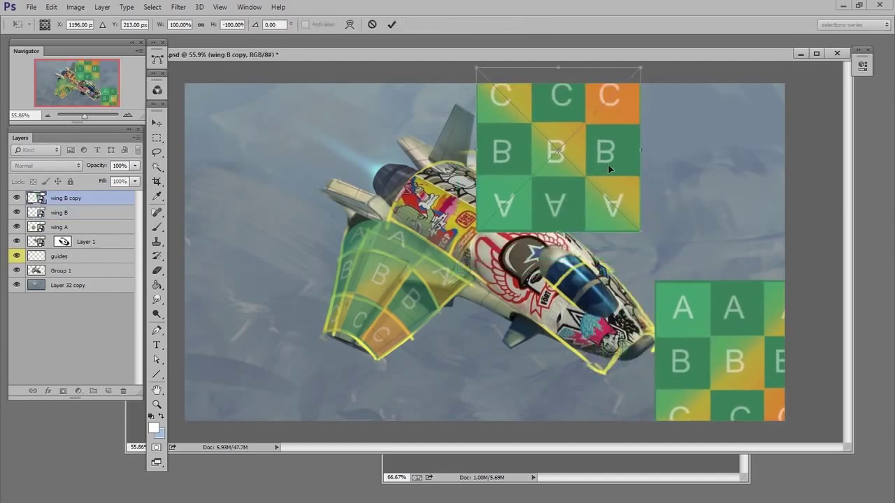
pyautogui.press('Return')
# Step: Set the flipped wing B copy's opacity to 59% and move it over the far wing
pyautogui.click(134, 165)
pyautogui.click(112, 176)
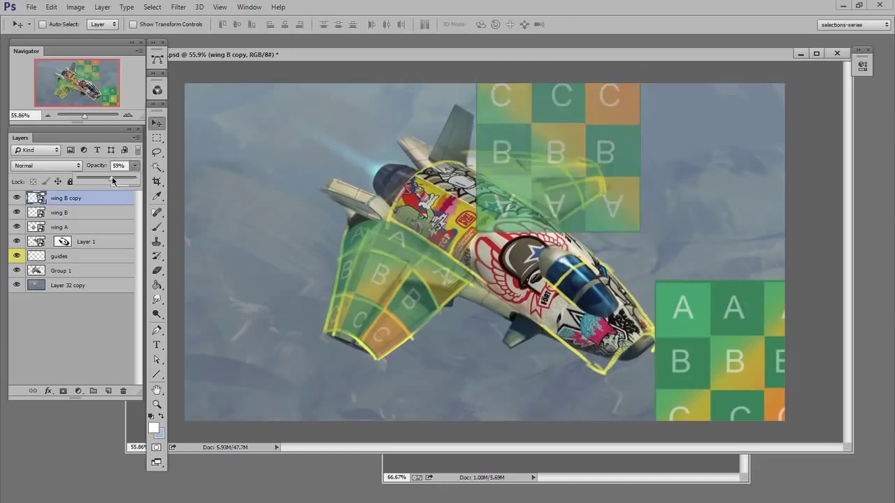
pyautogui.moveTo(622, 183); pyautogui.dragTo(593, 202)
# Step: Distort the flipped wing B copy so its four corners match the far wing's guide outline
pyautogui.hotkey('ctrl', 't')
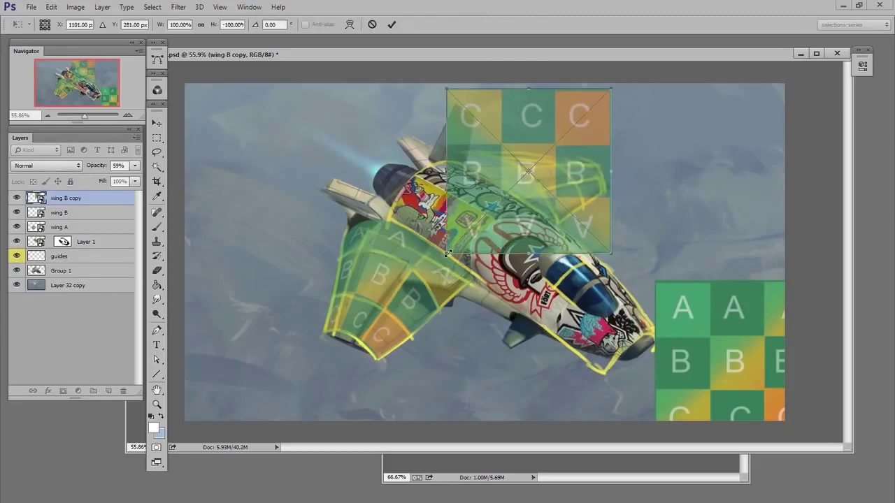
pyautogui.moveTo(447, 253); pyautogui.dragTo(437, 183)
pyautogui.moveTo(447, 90); pyautogui.dragTo(537, 116)
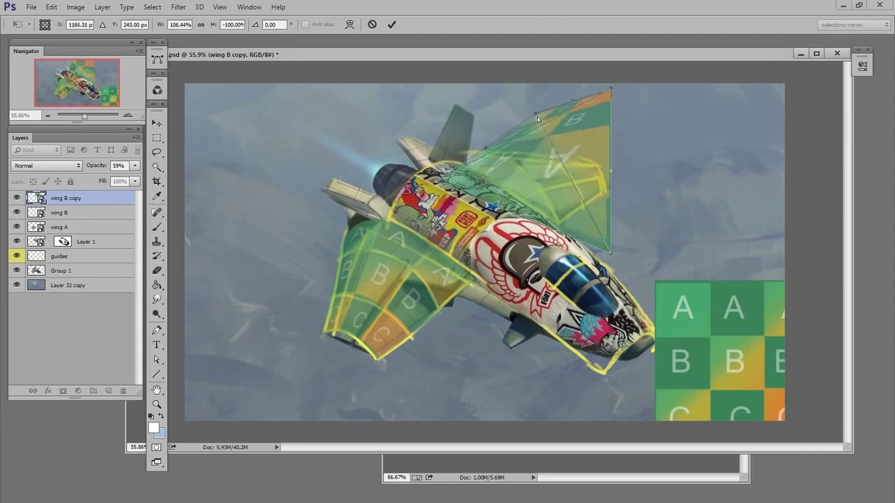
pyautogui.moveTo(611, 253); pyautogui.dragTo(573, 242)
pyautogui.moveTo(611, 91); pyautogui.dragTo(625, 181)
pyautogui.moveTo(537, 116); pyautogui.dragTo(553, 131)
pyautogui.moveTo(437, 184); pyautogui.dragTo(439, 157)
pyautogui.moveTo(572, 244); pyautogui.dragTo(550, 233)
pyautogui.moveTo(551, 128); pyautogui.dragTo(553, 143)
pyautogui.moveTo(439, 158); pyautogui.dragTo(430, 150)
pyautogui.moveTo(624, 179); pyautogui.dragTo(547, 188)
# Step: Warp the flipped wing B copy to follow the far wing's curved contour guides and apply the transformation
pyautogui.rightClick(575, 167)
pyautogui.click(600, 245)
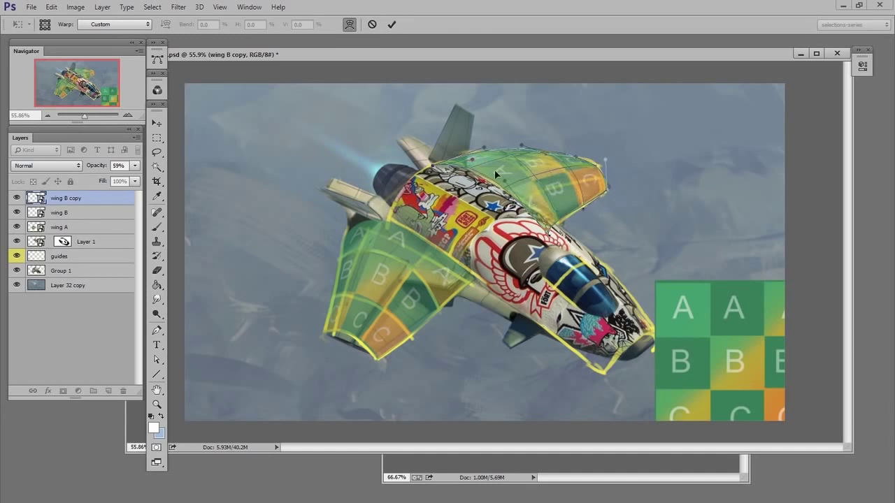
pyautogui.press('Return')
# Step: Set the far wing texture's opacity to 100% and delete the unused original wing B layer
pyautogui.moveTo(135, 166); pyautogui.dragTo(141, 178)
pyautogui.moveTo(70, 213); pyautogui.dragTo(123, 390)
# Step: Add a layer mask to the wing B copy layer and paint out the texture where it overlaps the fuselage edge
pyautogui.click(77, 198)
pyautogui.click(63, 391)
pyautogui.press('b')
pyautogui.rightClick(566, 277)
pyautogui.click(586, 354)
pyautogui.press('Return')
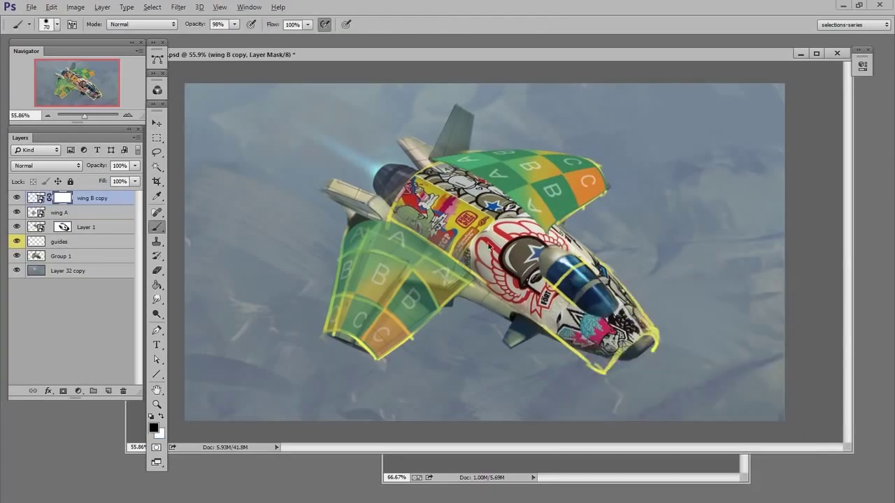
pyautogui.keyDown('alt'); pyautogui.rightClick(487, 249); pyautogui.keyUp('alt')
pyautogui.moveTo(417, 177)
pyautogui.mouseDown()
pyautogui.moveTo(539, 229)
pyautogui.moveTo(413, 167)
pyautogui.mouseUp()
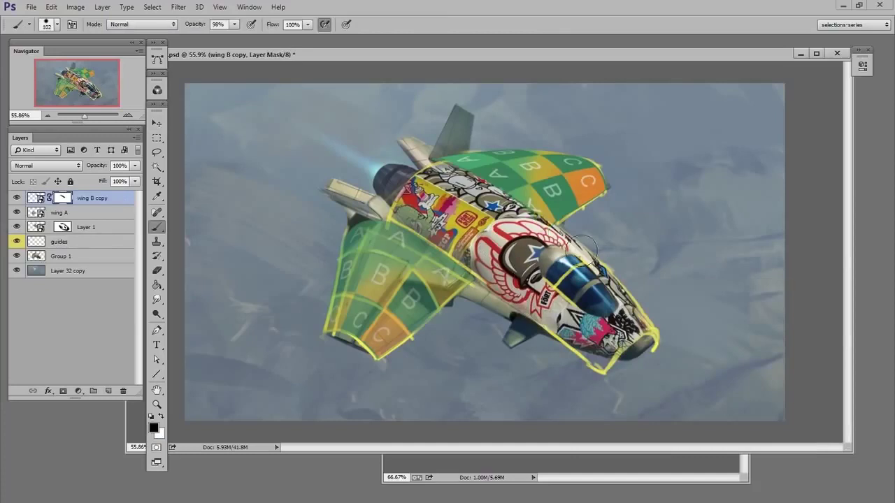
# Step: Hide the guides layer and refine the wing B copy mask along the far wing's rear edge, reducing the brush size to 66
pyautogui.click(17, 241)
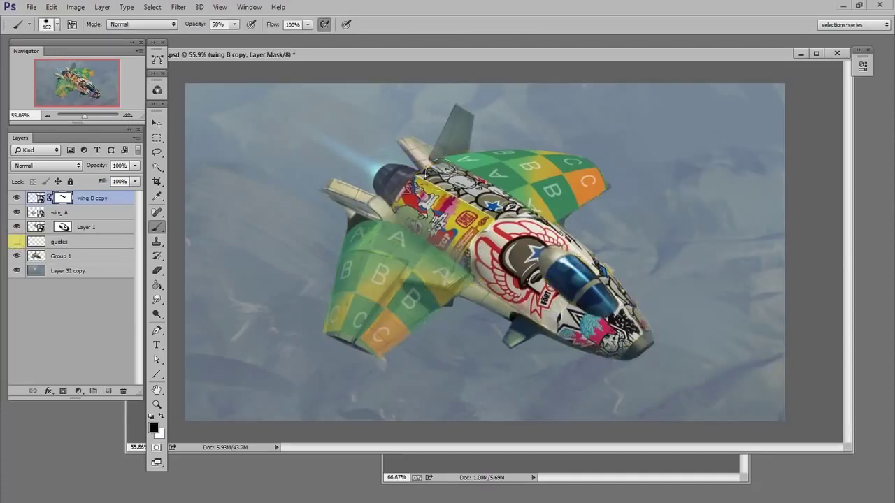
pyautogui.moveTo(478, 149)
pyautogui.mouseDown()
pyautogui.moveTo(645, 155)
pyautogui.moveTo(468, 142)
pyautogui.moveTo(600, 173)
pyautogui.moveTo(481, 164)
pyautogui.moveTo(553, 168)
pyautogui.mouseUp()
pyautogui.press('x')
pyautogui.press('[')
pyautogui.press('[')
pyautogui.press('[')
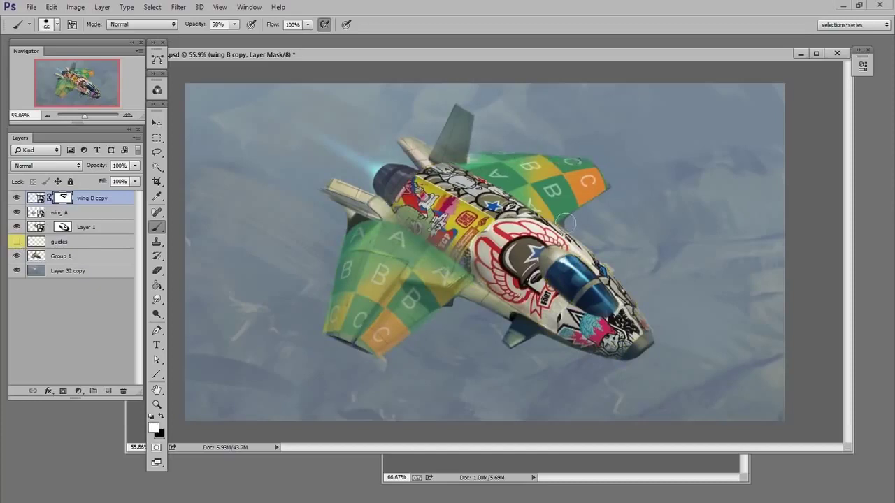
pyautogui.press('x')
pyautogui.press('x')
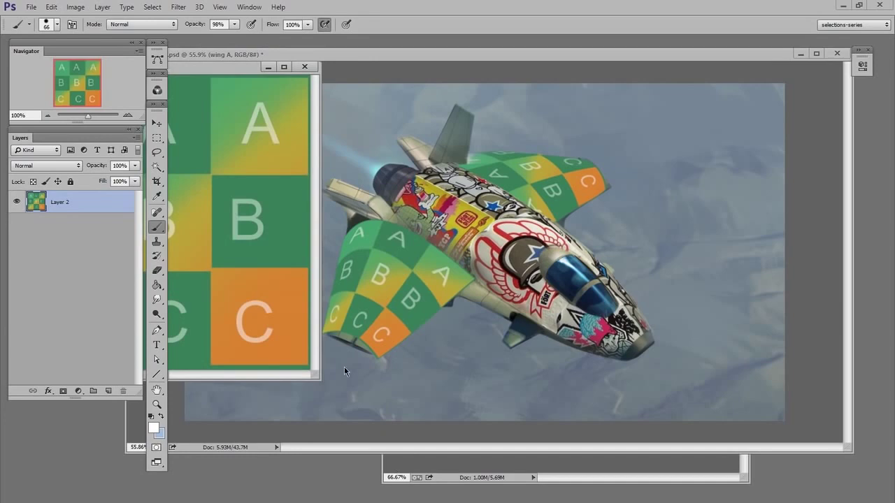
# Step: Add a new layer above the checker pattern in the wing Smart Object and paint light blue over the whole texture
pyautogui.moveTo(224, 64); pyautogui.dragTo(554, 129)
pyautogui.moveTo(505, 281); pyautogui.dragTo(475, 281)
pyautogui.moveTo(605, 399); pyautogui.dragTo(630, 423)
pyautogui.hotkey('ctrl', 'alt', 'shift', 'n')
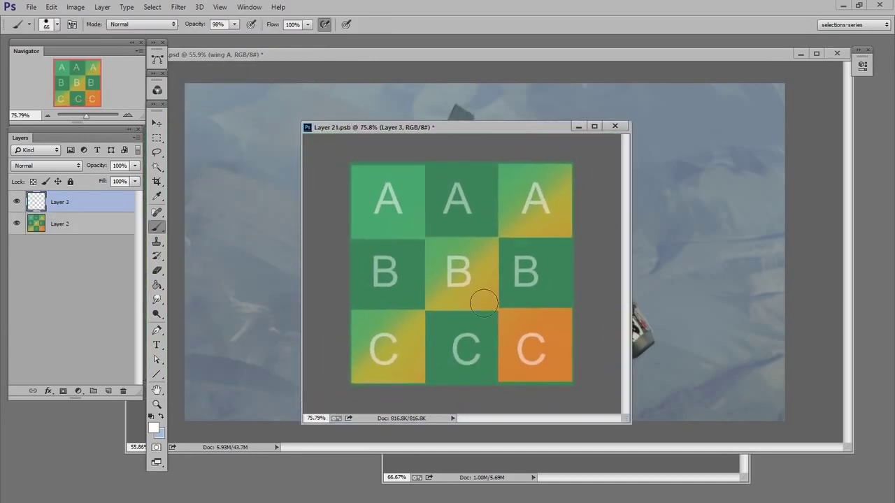
pyautogui.press('n')
pyautogui.moveTo(600, 306); pyautogui.dragTo(603, 314)
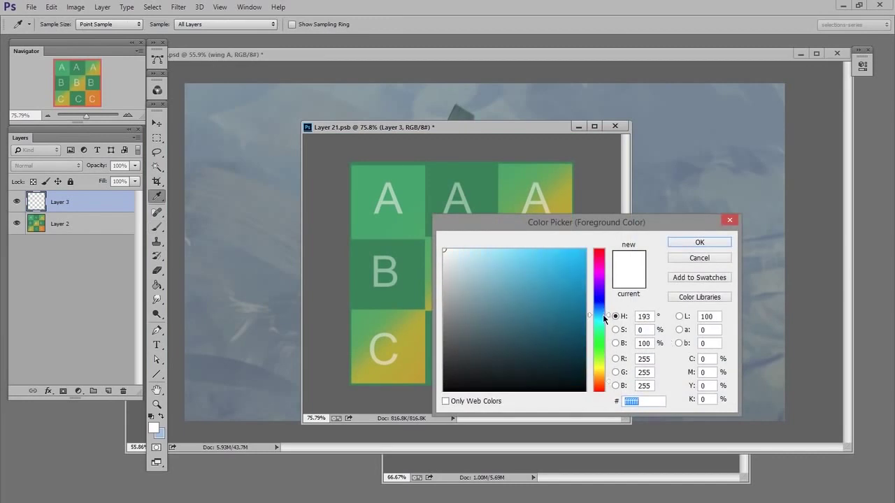
pyautogui.click(523, 254)
pyautogui.click(717, 240)
pyautogui.press('b')
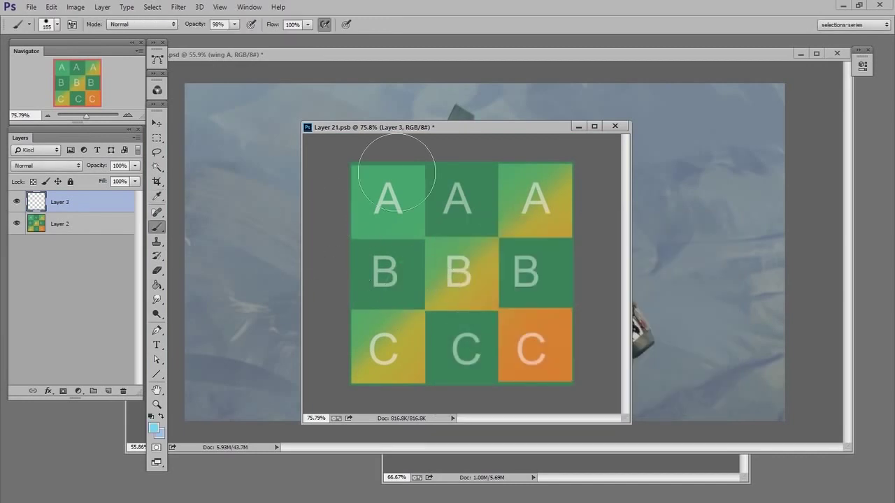
pyautogui.moveTo(396, 171)
pyautogui.mouseDown()
pyautogui.moveTo(326, 286)
pyautogui.moveTo(480, 380)
pyautogui.mouseUp()
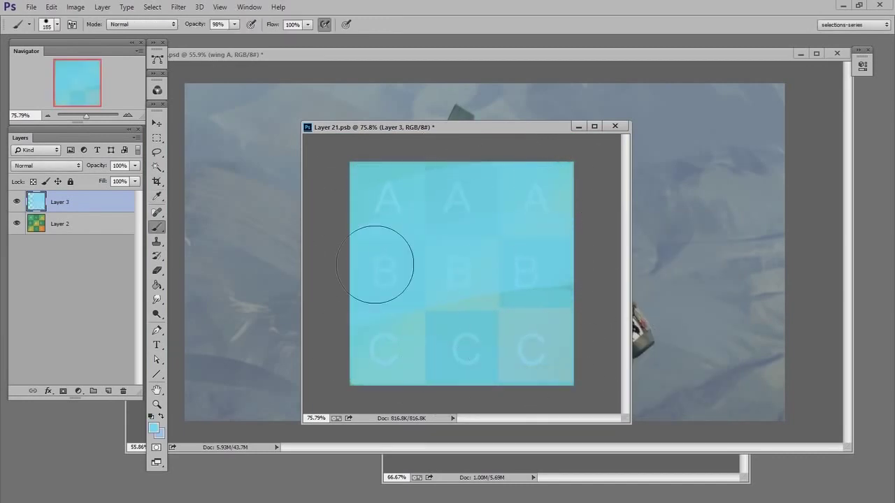
# Step: Place the texture document beside the ship and save the blue-painted Smart Object to update both wings
pyautogui.moveTo(464, 131); pyautogui.dragTo(767, 147)
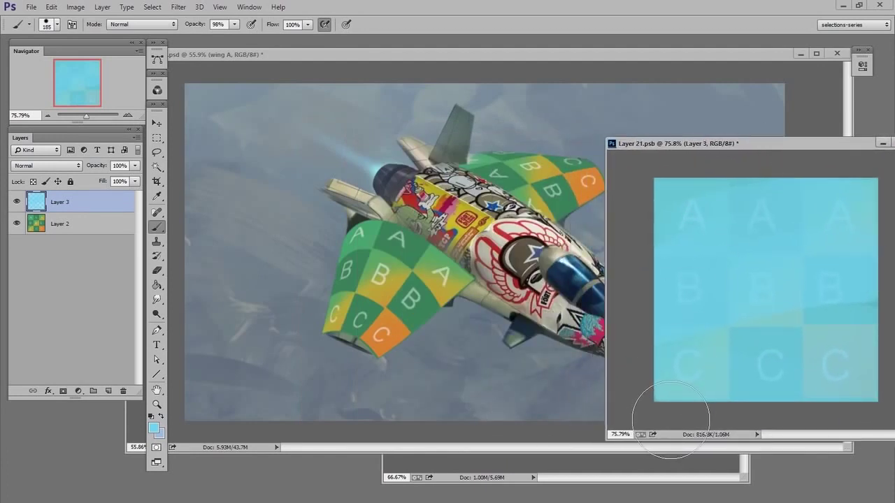
pyautogui.moveTo(729, 144)
pyautogui.mouseDown()
pyautogui.moveTo(721, 145)
pyautogui.moveTo(724, 134)
pyautogui.mouseUp()
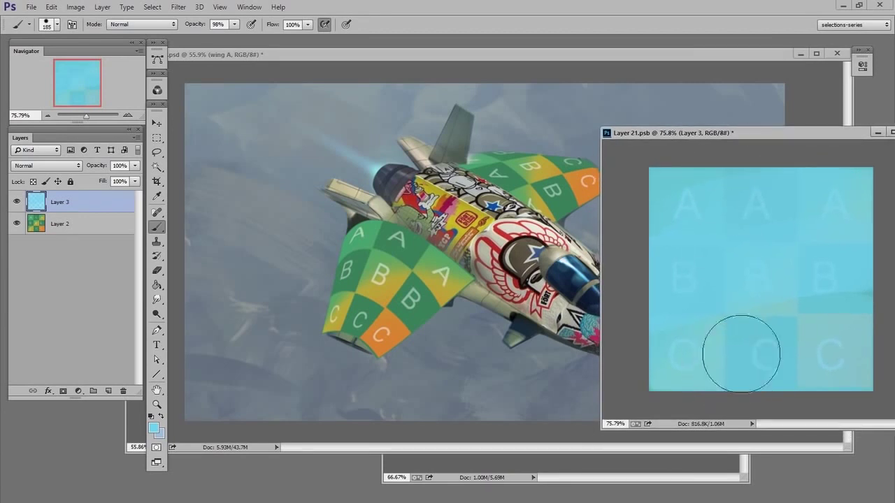
pyautogui.moveTo(740, 138); pyautogui.dragTo(741, 135)
pyautogui.hotkey('ctrl', 's')
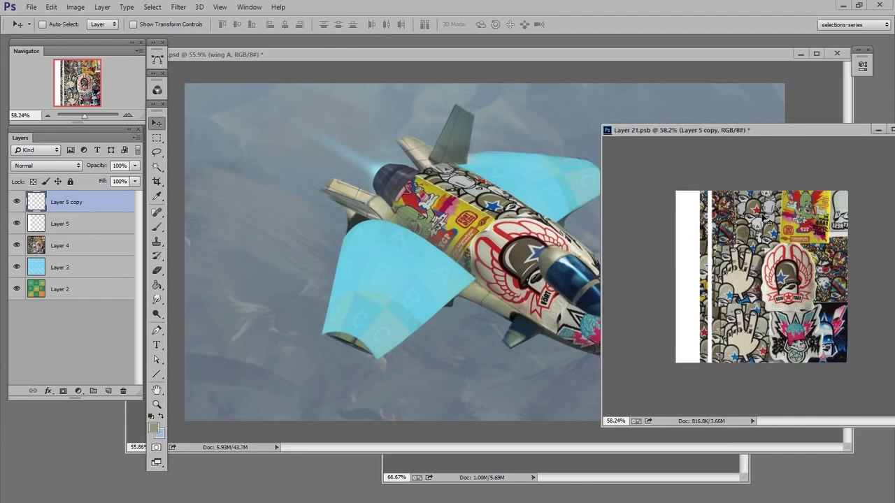
# Step: Save the graffiti texture, merge its two white stripe layers, rotate them to run horizontally along the lower edge, and save again
pyautogui.hotkey('ctrl', 's')
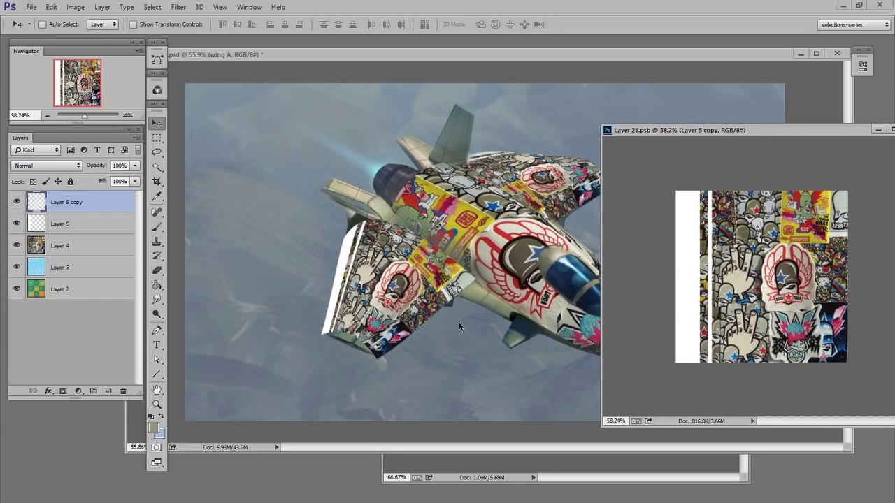
pyautogui.hotkey('ctrl', 'e')
pyautogui.hotkey('ctrl', 't')
pyautogui.moveTo(677, 402); pyautogui.dragTo(803, 293)
pyautogui.moveTo(690, 278); pyautogui.dragTo(767, 344)
pyautogui.press('Return')
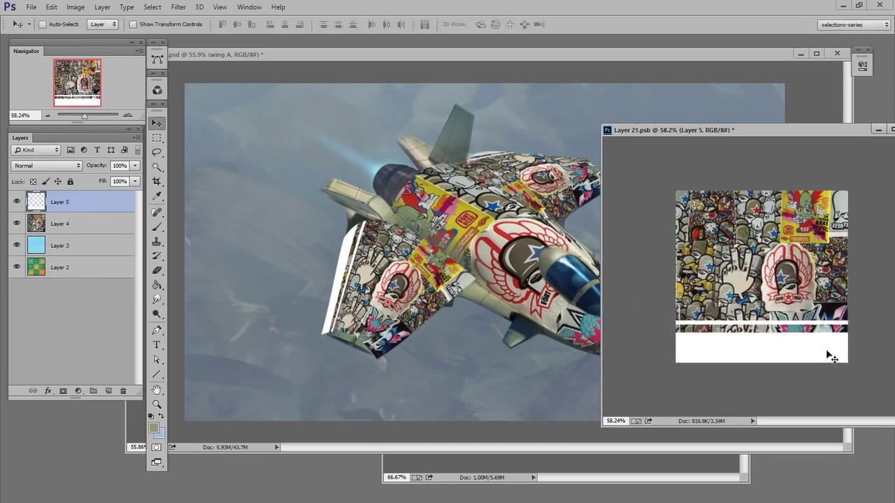
pyautogui.hotkey('ctrl', 's')
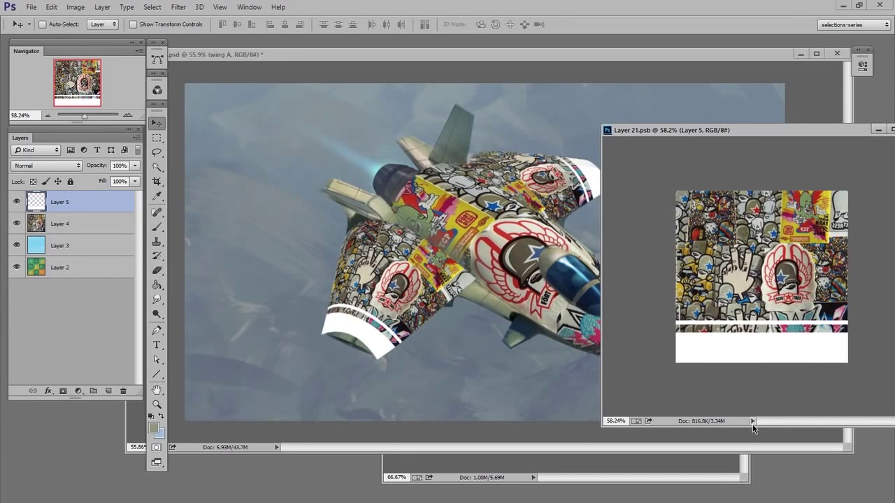
# Step: Return to the spaceship document and set the fuselage texture layer's (Layer 1) blending mode to Overlay
pyautogui.click(529, 55)
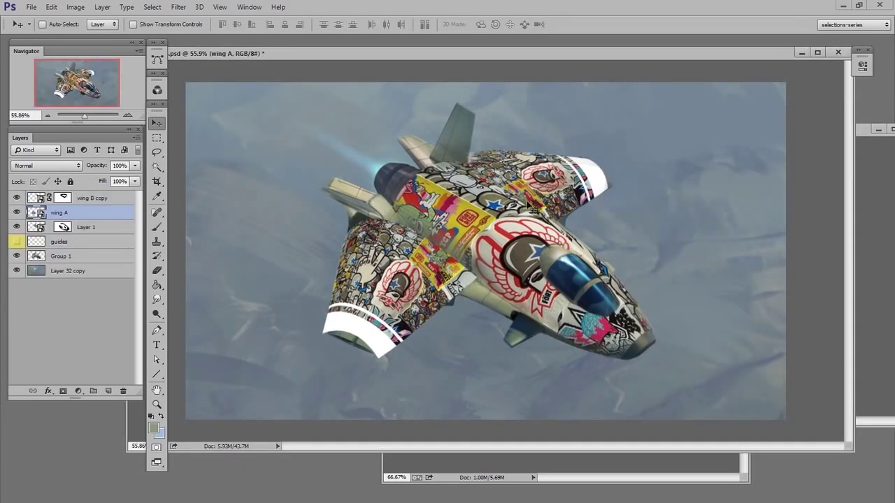
pyautogui.press('z')
pyautogui.moveTo(514, 319); pyautogui.dragTo(501, 319)
pyautogui.press('v')
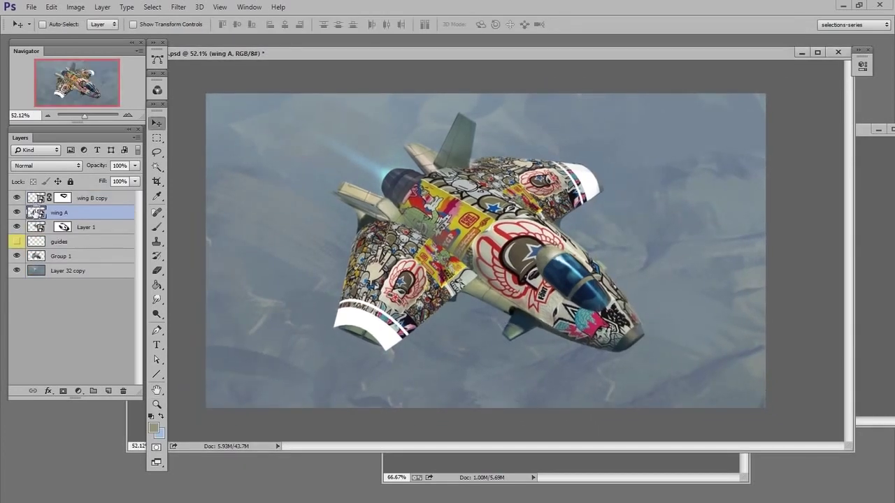
pyautogui.click(36, 225)
pyautogui.click(46, 166)
pyautogui.click(56, 311)
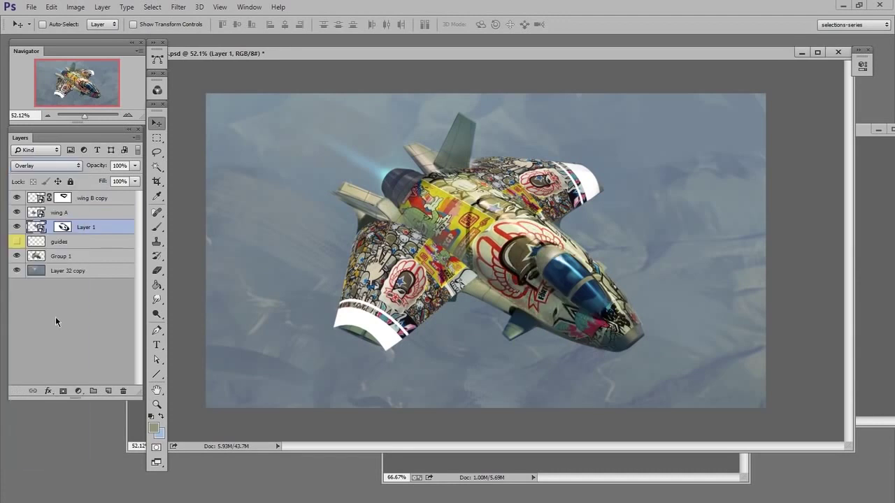
# Step: Set the wing A texture layer's blending mode to Overlay
pyautogui.click(34, 212)
pyautogui.click(45, 165)
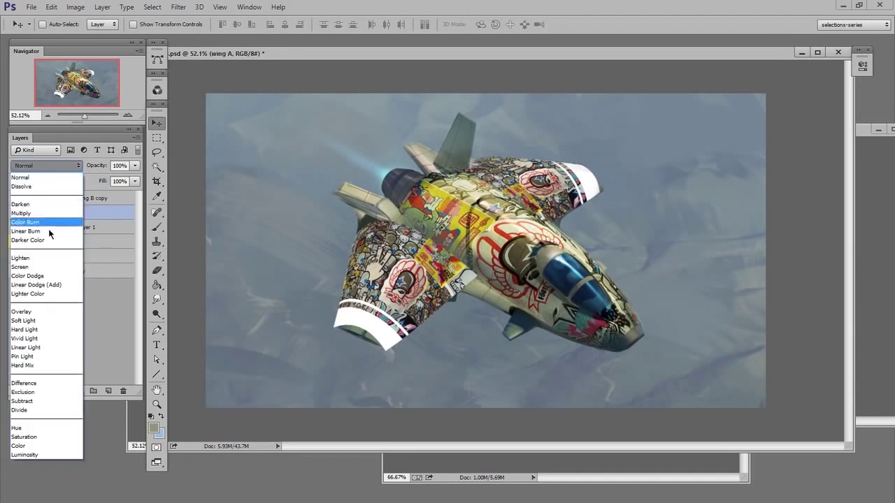
pyautogui.click(42, 311)
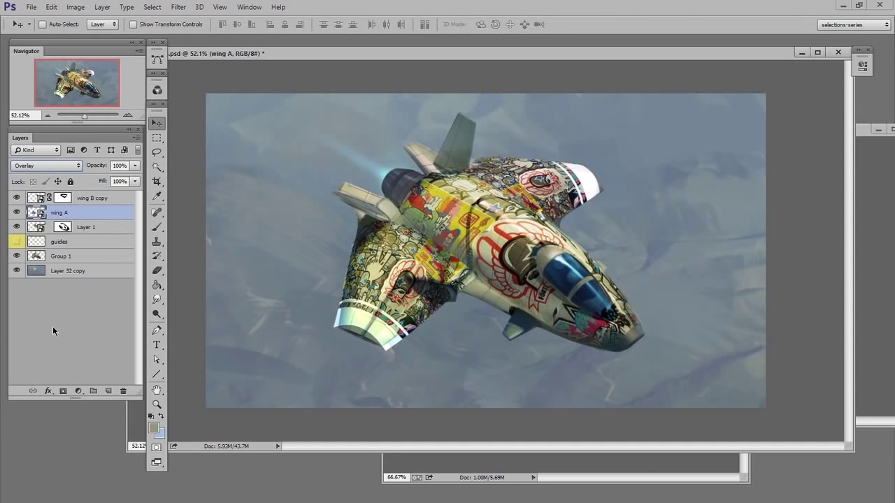